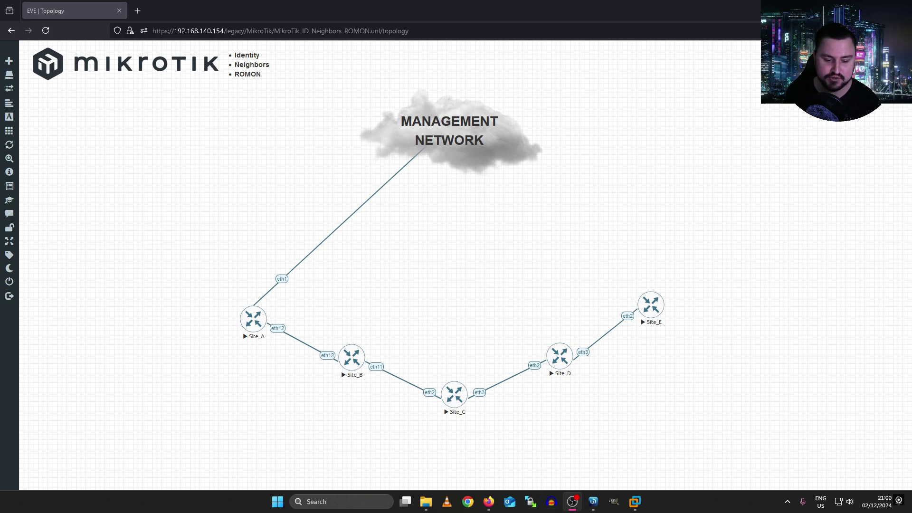
# Select the 192.168.140.138 neighbour as WinBox's connection target, with login admin
pyautogui.click(592, 502)
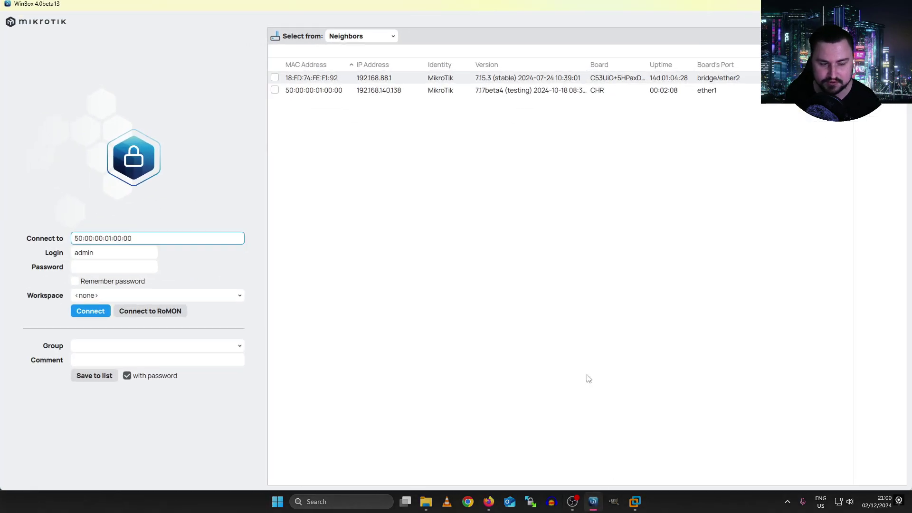
pyautogui.click(439, 79)
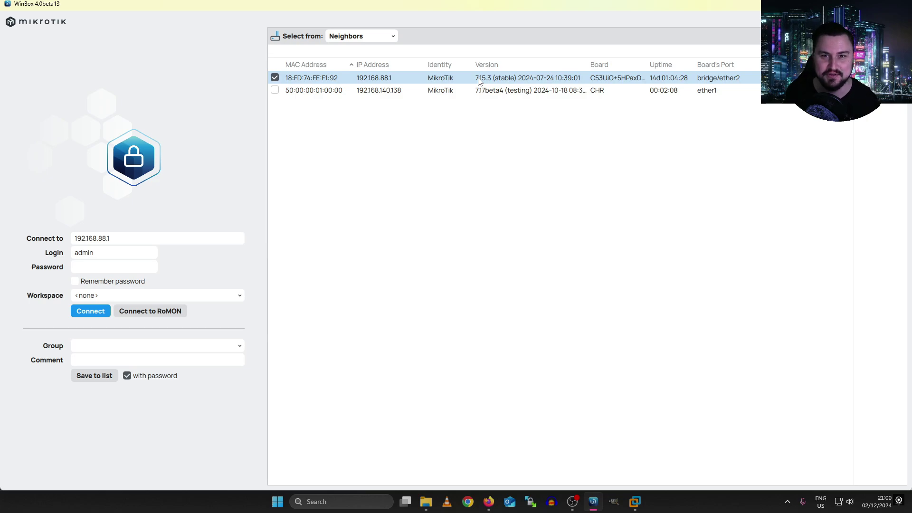
pyautogui.click(413, 93)
pyautogui.moveTo(483, 5); pyautogui.dragTo(534, 412)
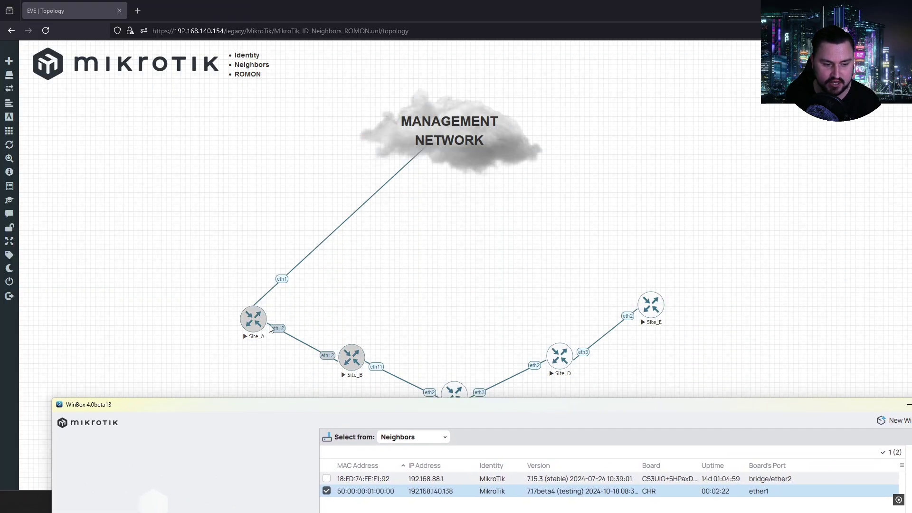
pyautogui.doubleClick(266, 410)
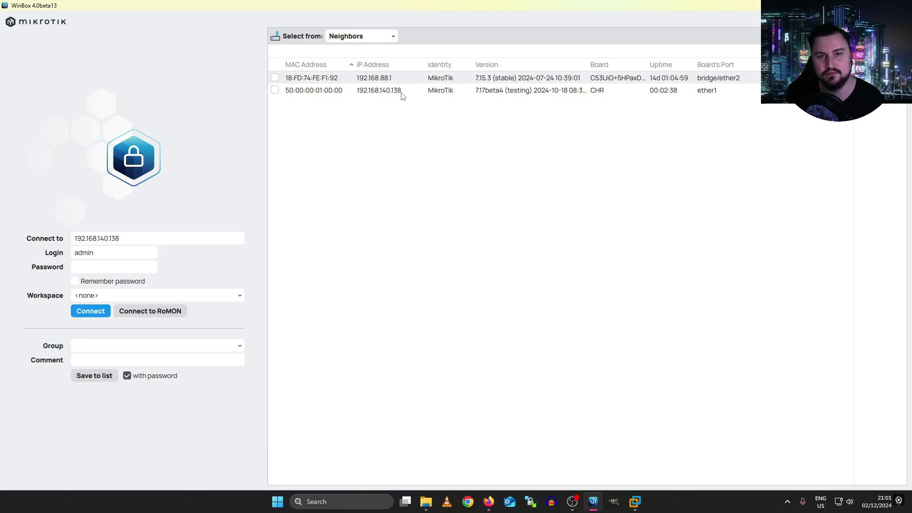
# Log in to the router at MAC 50:00:00:01:00:00 and set its System Identity to Site_A
pyautogui.click(303, 90)
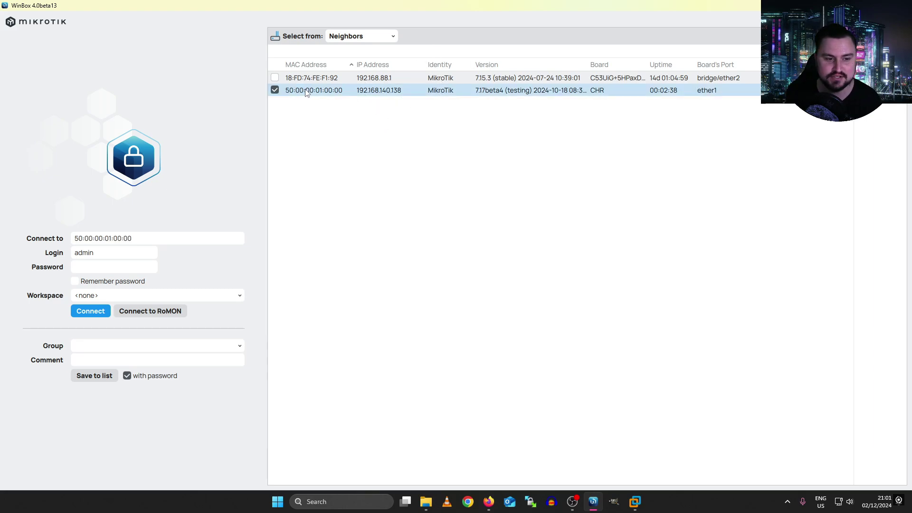
pyautogui.click(94, 311)
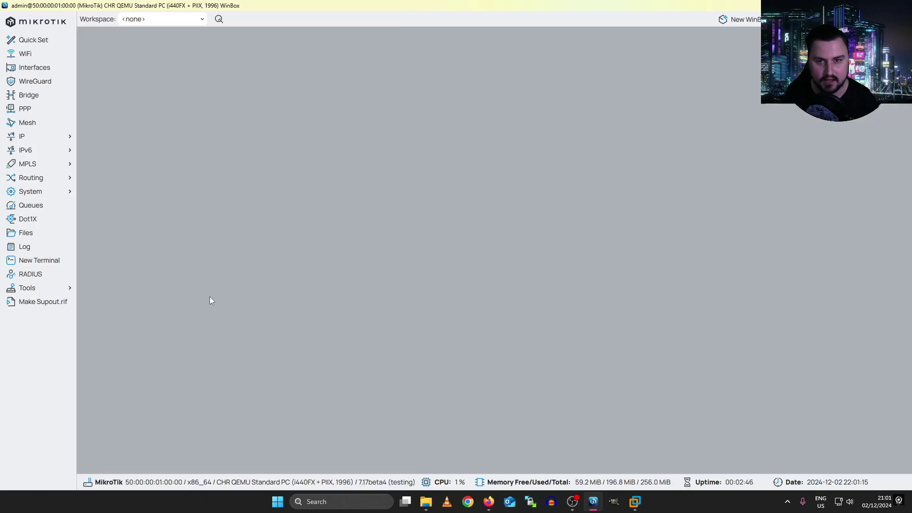
pyautogui.click(58, 192)
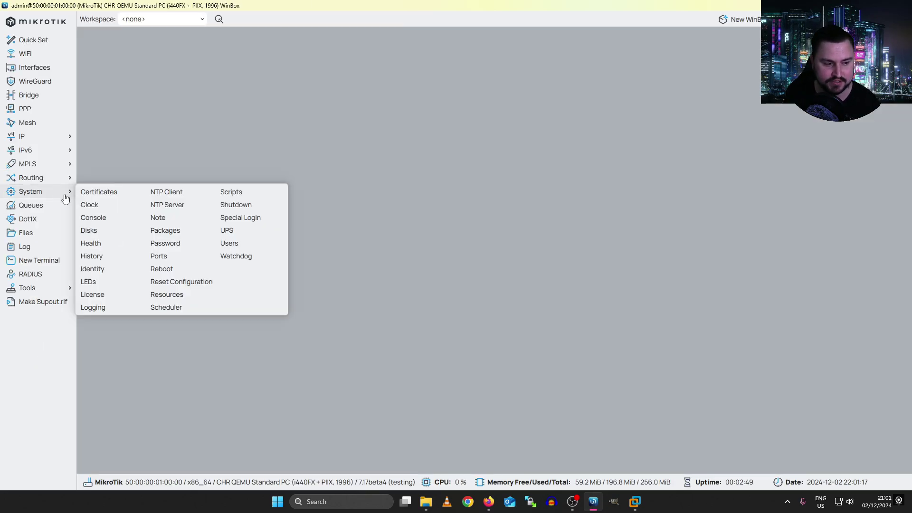
pyautogui.click(110, 269)
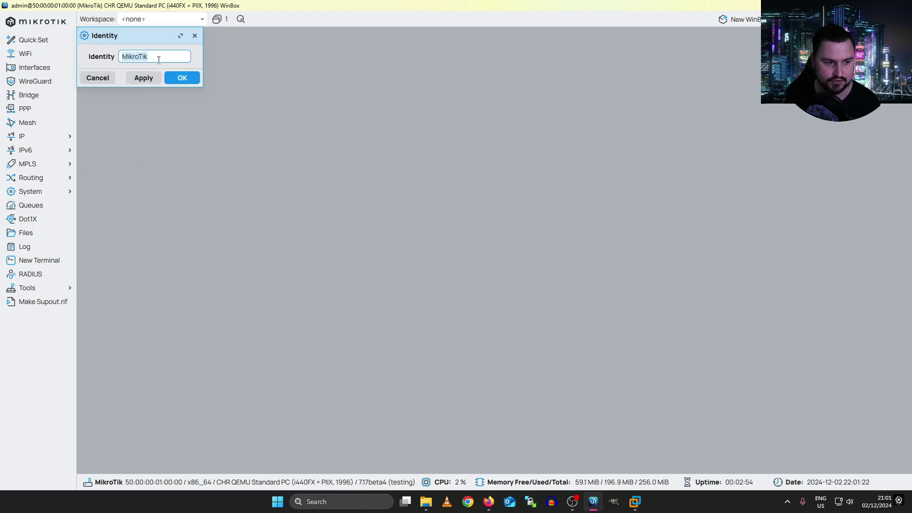
pyautogui.write('Site_A')
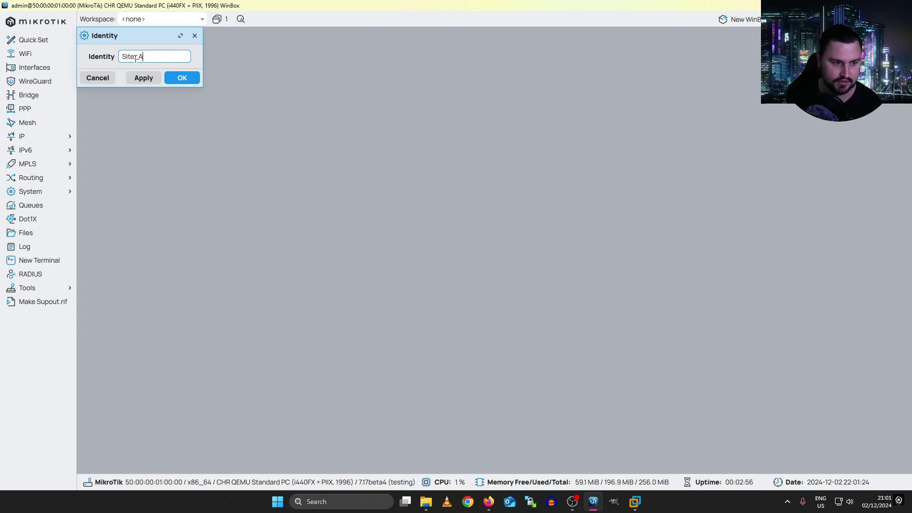
pyautogui.click(179, 79)
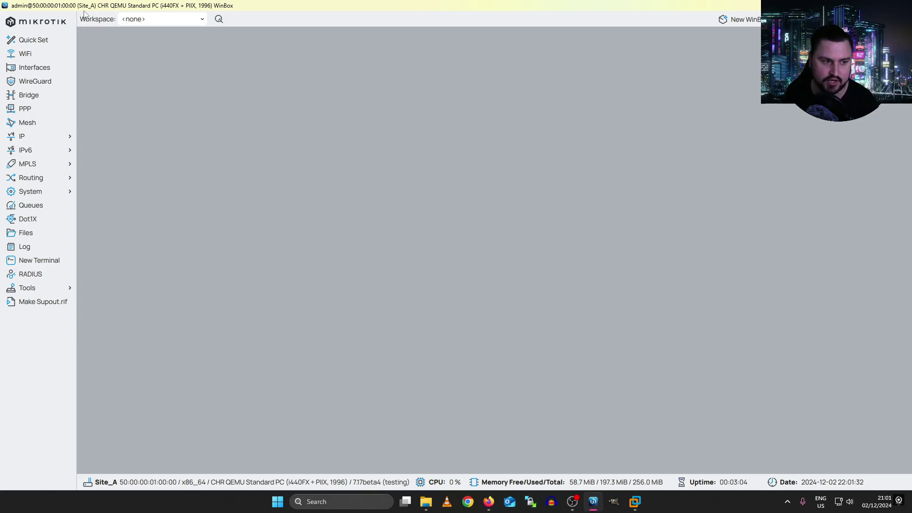
pyautogui.click(732, 21)
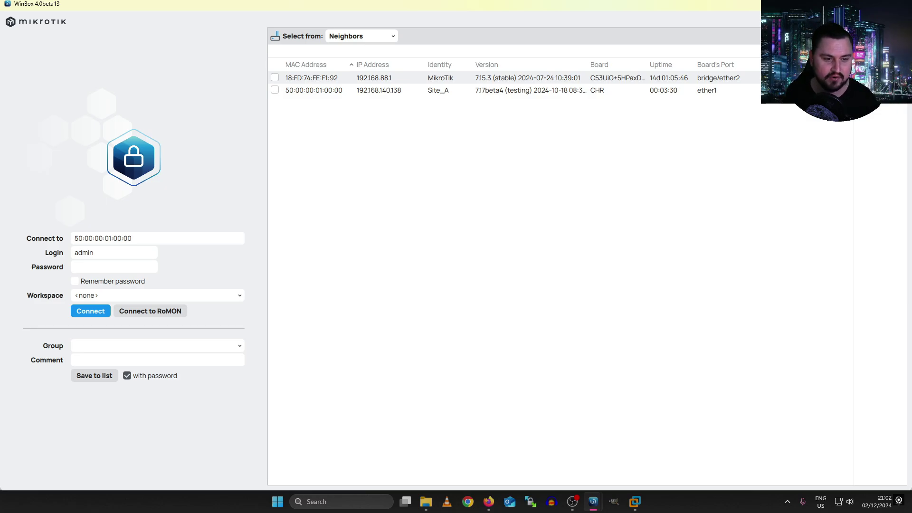
pyautogui.press('Return')
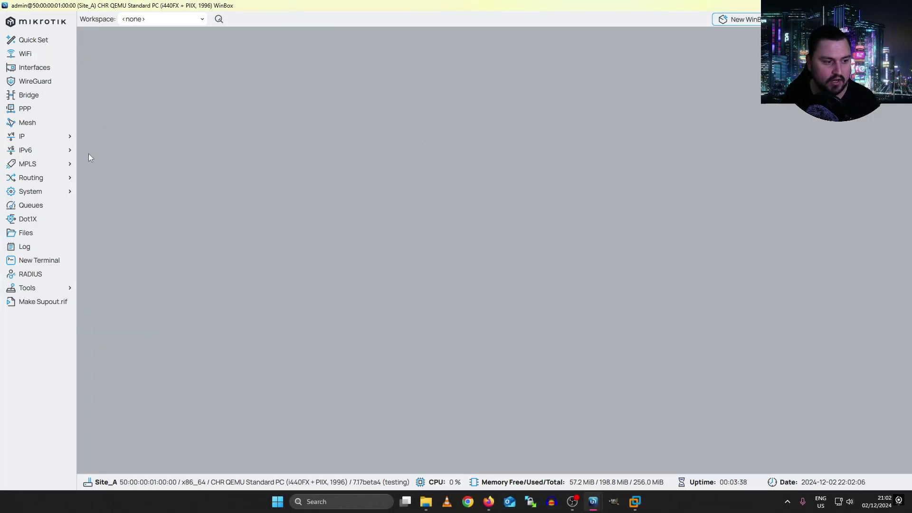
# Open IP > Neighbors and widen the Board Name and Version columns to show full values
pyautogui.click(61, 137)
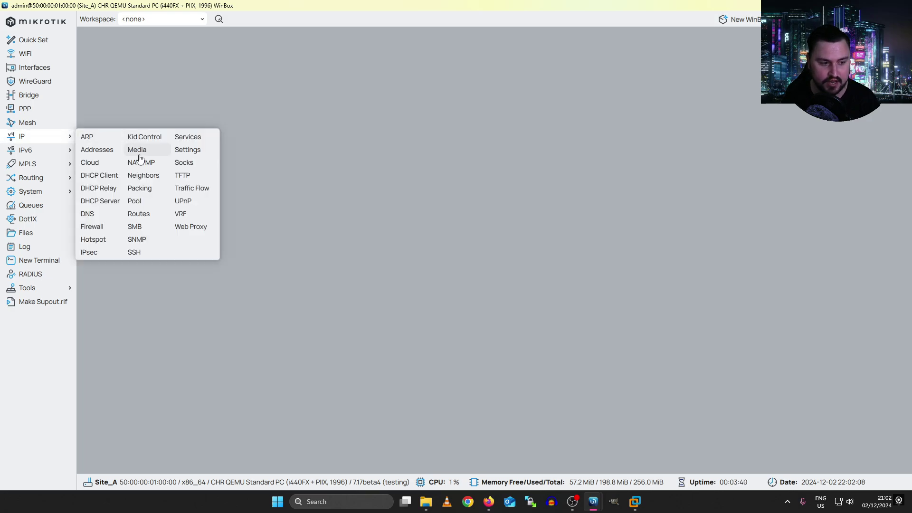
pyautogui.click(144, 176)
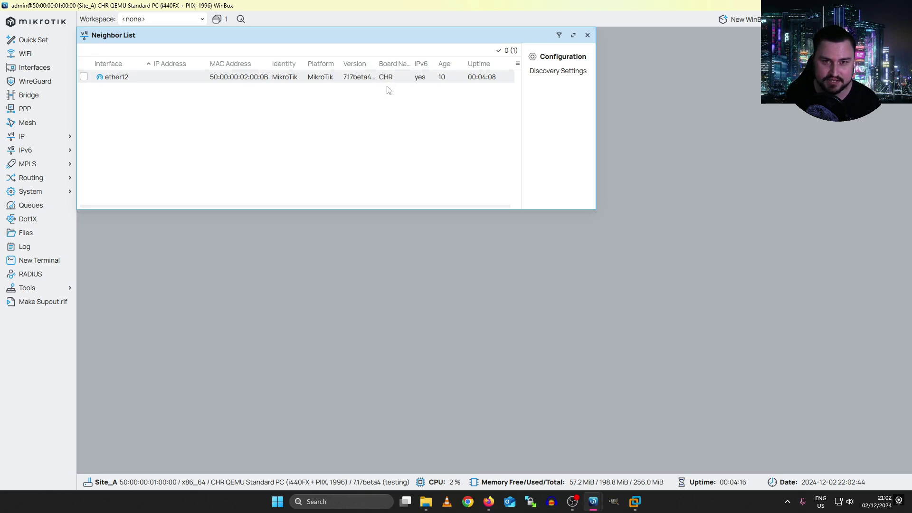
pyautogui.doubleClick(412, 63)
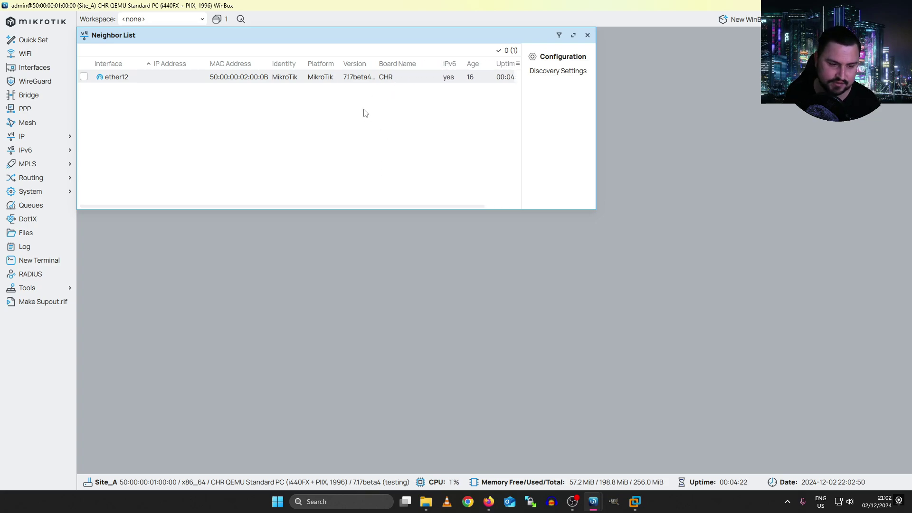
pyautogui.moveTo(375, 64); pyautogui.dragTo(436, 65)
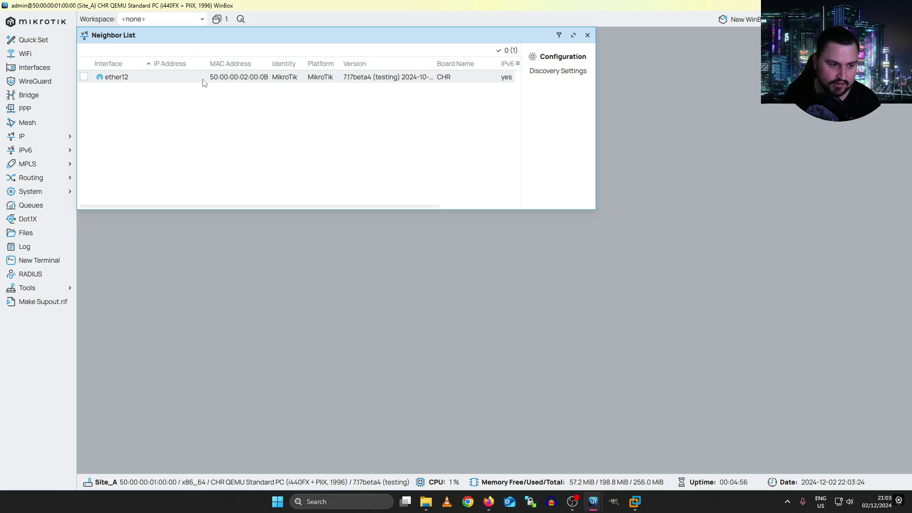
# MAC-ping the ether12 neighbour 50:00:00:02:00:0B, get four replies, then close the Ping window
pyautogui.rightClick(238, 76)
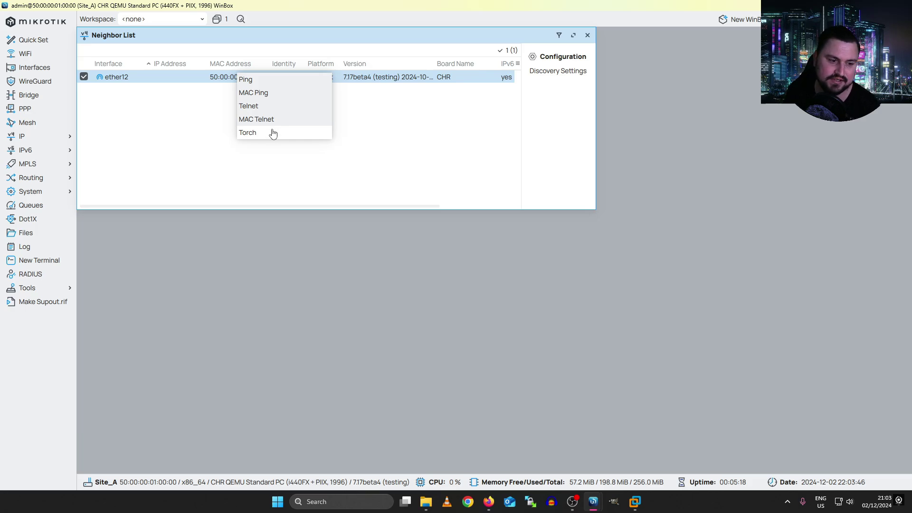
pyautogui.click(244, 96)
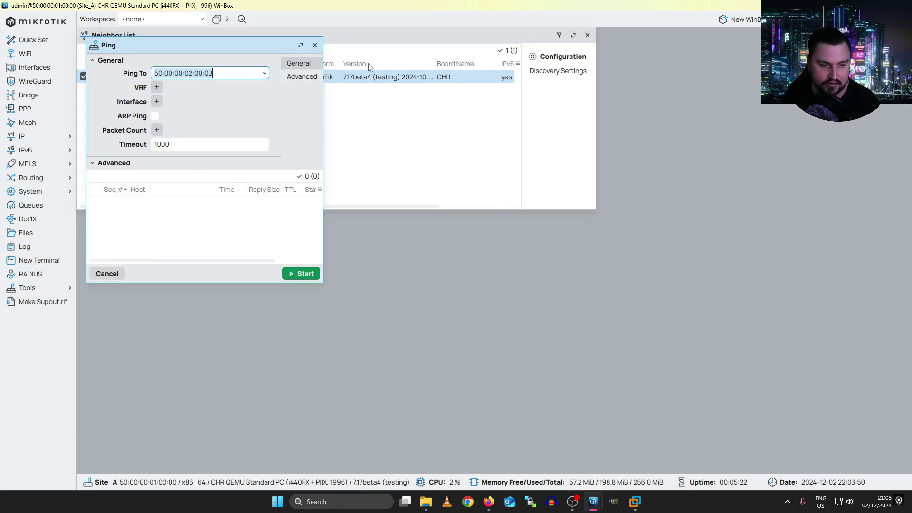
pyautogui.click(301, 273)
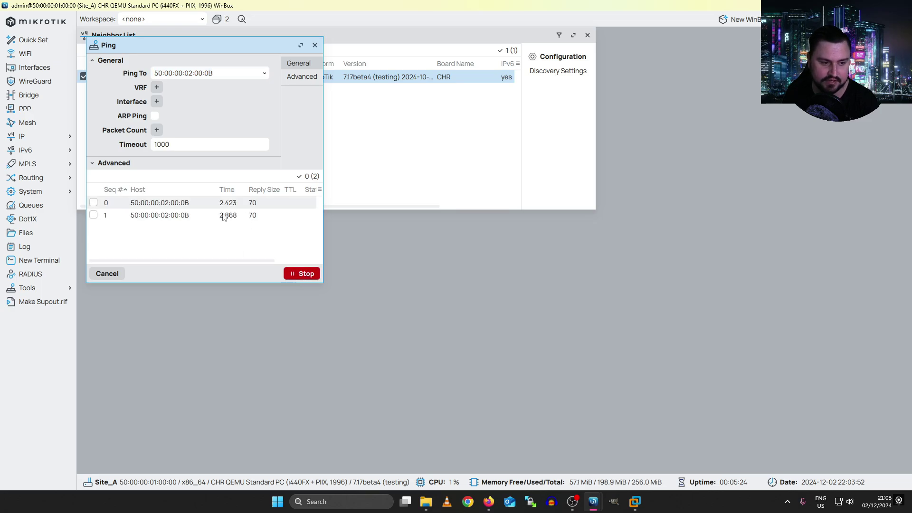
pyautogui.click(316, 45)
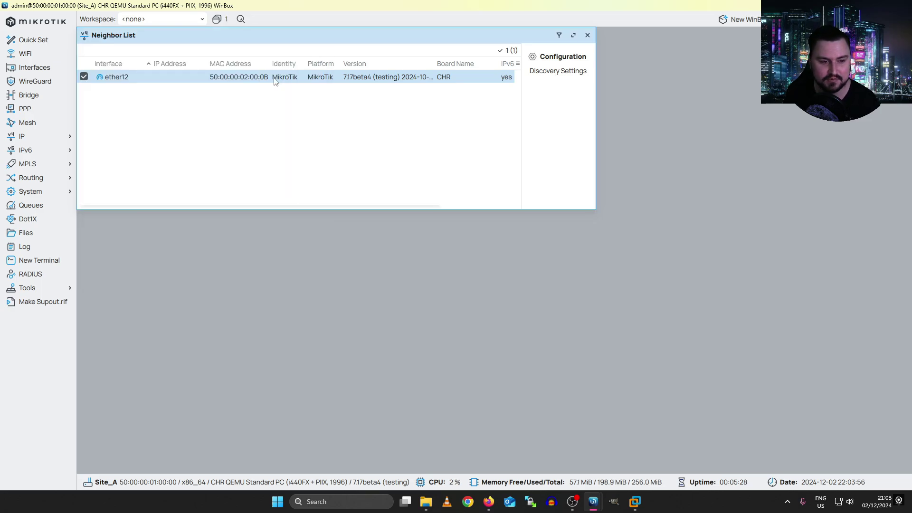
pyautogui.rightClick(275, 82)
# Open a MAC Telnet session to the ether12 neighbour and log in as admin with an empty password
pyautogui.click(295, 123)
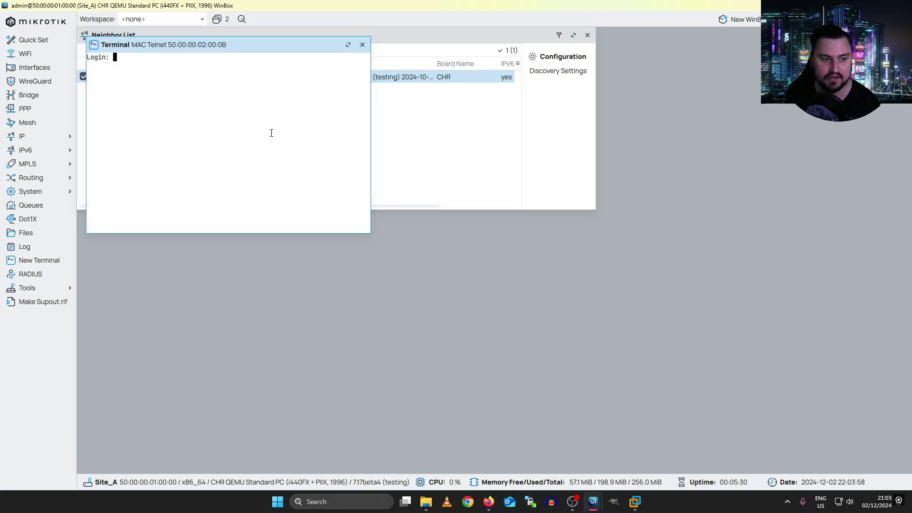
pyautogui.write('admin')
pyautogui.press('Return')
pyautogui.press('Return')
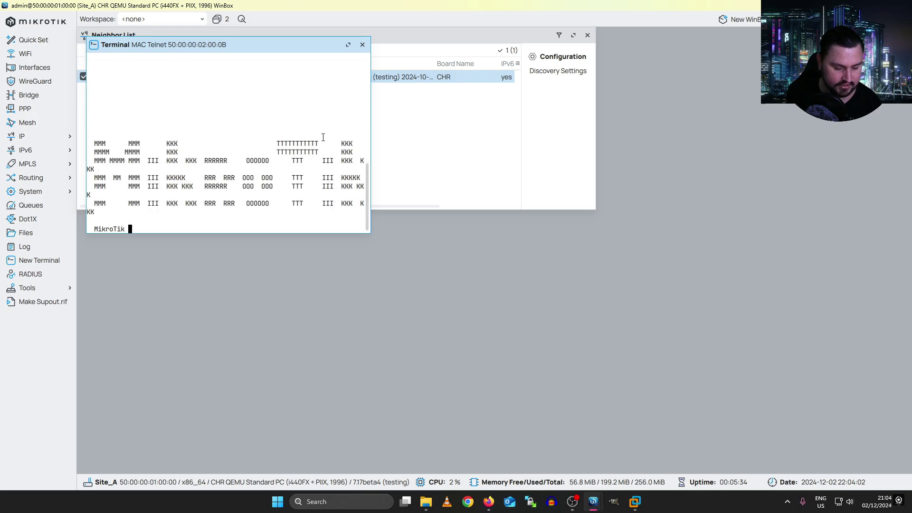
pyautogui.write('n')
pyautogui.press('Return')
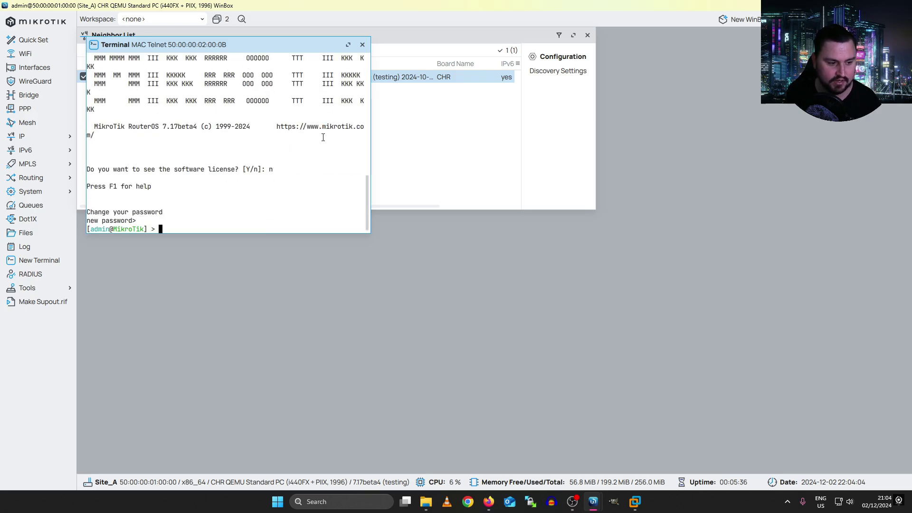
pyautogui.press('Return')
pyautogui.press('Return')
# Run system/identity/set name=Site_B and check the Neighbor List now shows Site_B
pyautogui.moveTo(120, 219); pyautogui.dragTo(166, 232)
pyautogui.click(194, 215)
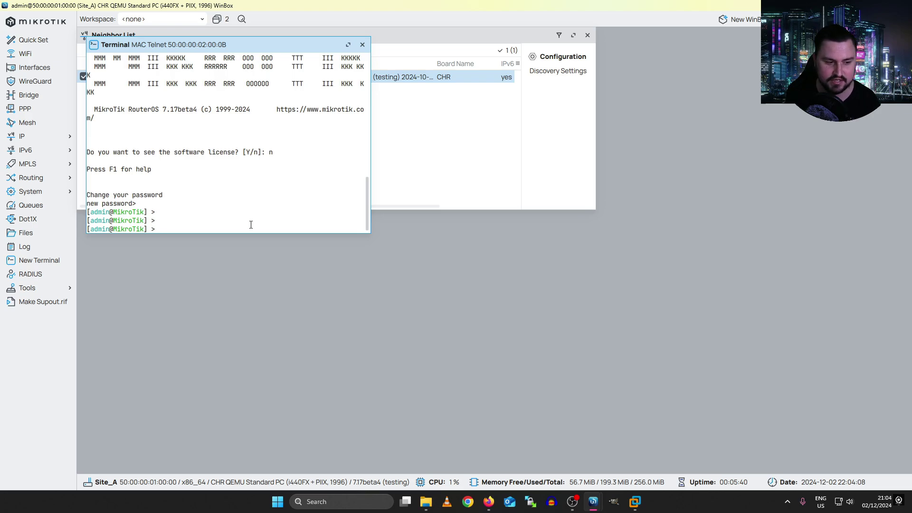
pyautogui.press('Return')
pyautogui.press('Return')
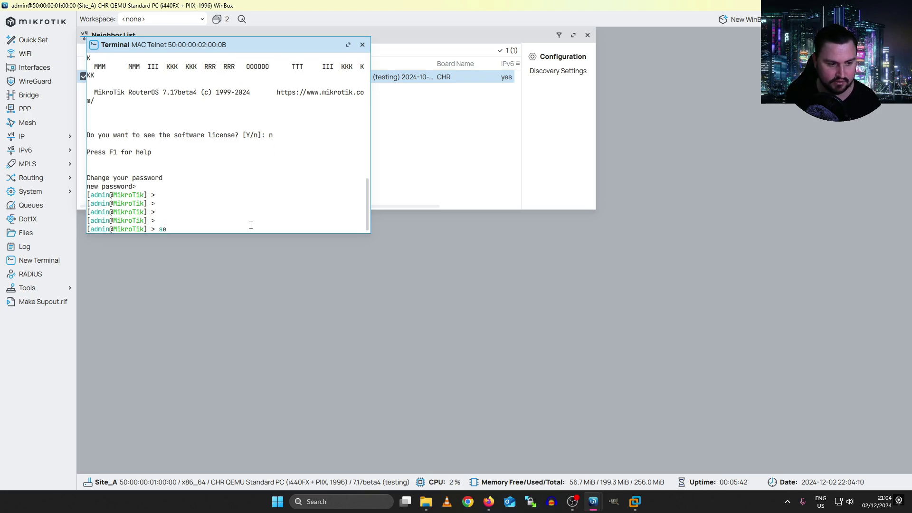
pyautogui.press('BackSpace')
pyautogui.press('BackSpace')
pyautogui.write('system/identity/set name=')
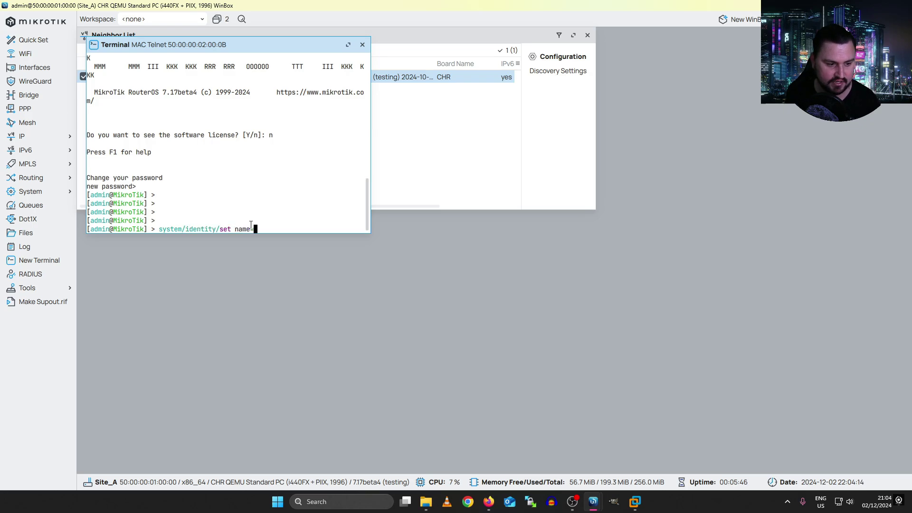
pyautogui.write('Site_B')
pyautogui.press('Return')
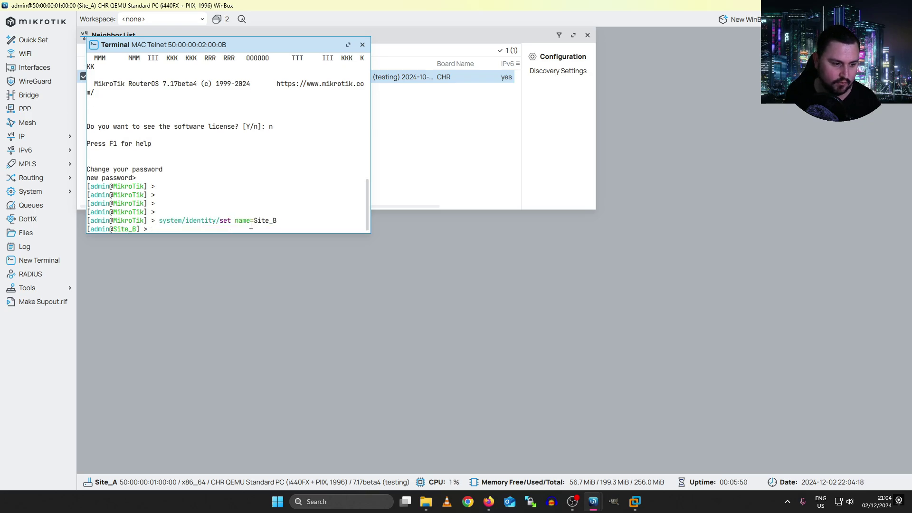
pyautogui.click(430, 106)
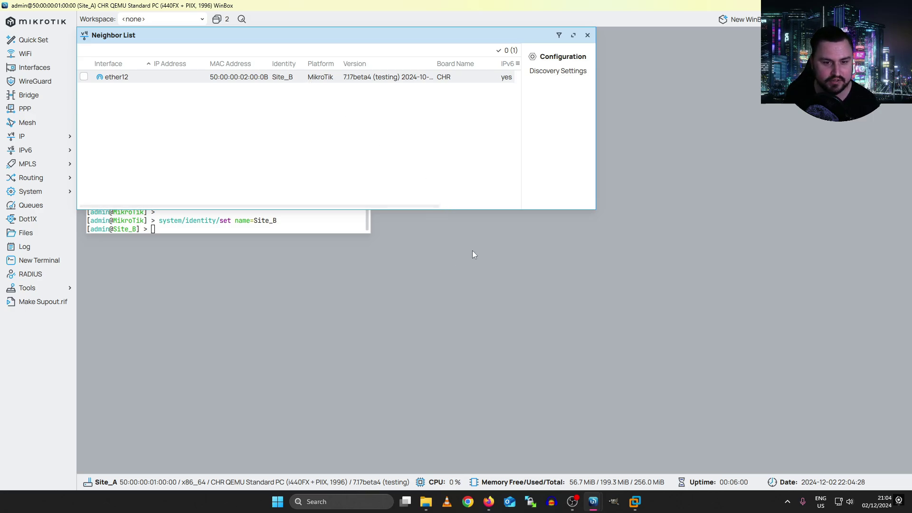
# From the EVE-NG topology, log in to the first router's console, run system/identity/set name=Site_C, and close it
pyautogui.moveTo(488, 501)
pyautogui.click(486, 447)
pyautogui.click(457, 402)
pyautogui.write('admin')
pyautogui.press('Return')
pyautogui.press('Return')
pyautogui.write('admin')
pyautogui.press('Return')
pyautogui.press('Return')
pyautogui.write('n')
pyautogui.press('Return')
pyautogui.write('system/identity/set name=Site_C')
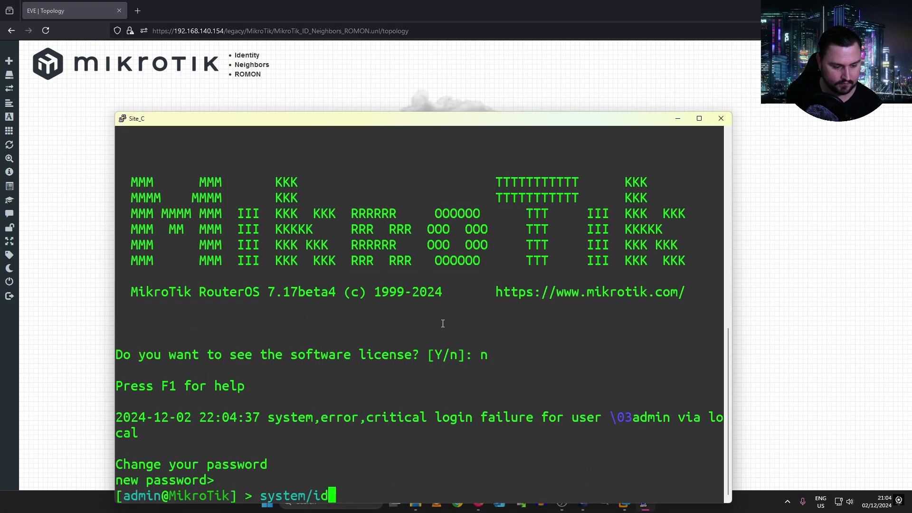
pyautogui.press('Return')
pyautogui.click(721, 118)
pyautogui.click(471, 284)
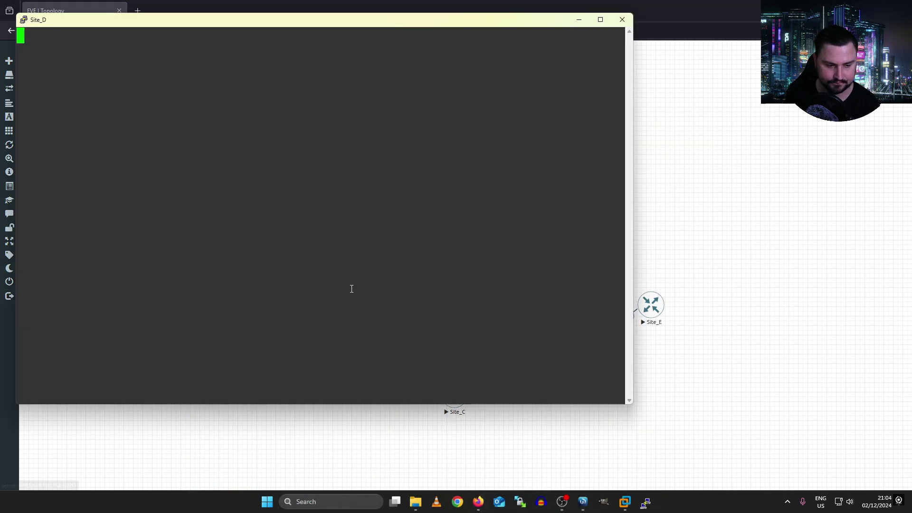
# Log in to the next router's console, run system/identity/set name=Site_D, and close it with Ctrl+D
pyautogui.write('admin')
pyautogui.press('Return')
pyautogui.press('Return')
pyautogui.write('n')
# Rename the last router with system/identity/set name=Site_E, then return to the Site_A WinBox window
pyautogui.press('Return')
pyautogui.write('system/identity/set name=Site_D')
pyautogui.press('Return')
pyautogui.hotkey('ctrl', 'd')
pyautogui.click(650, 304)
pyautogui.write('admin')
pyautogui.press('Return')
pyautogui.press('Return')
pyautogui.write('n')
pyautogui.press('Return')
pyautogui.write('system/identity/set name=Site_E')
pyautogui.press('Return')
pyautogui.click(634, 32)
pyautogui.press('Return')
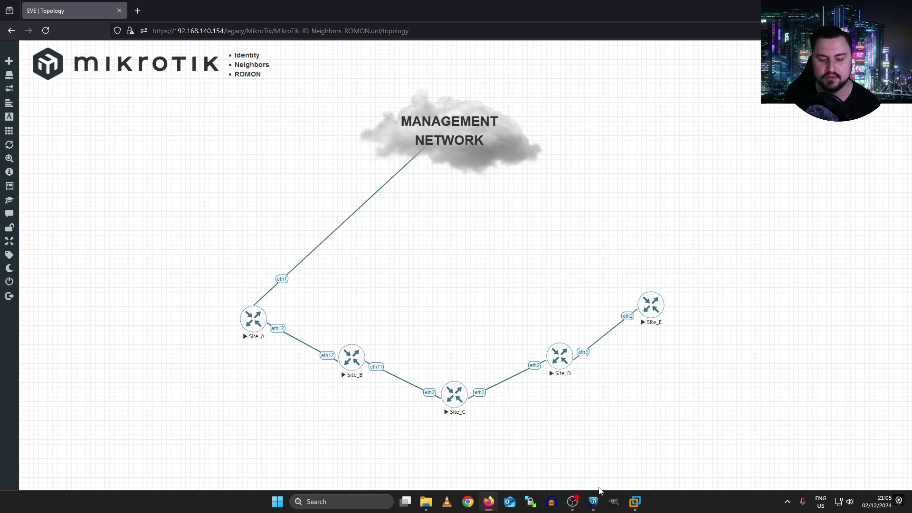
pyautogui.moveTo(593, 501)
pyautogui.click(576, 456)
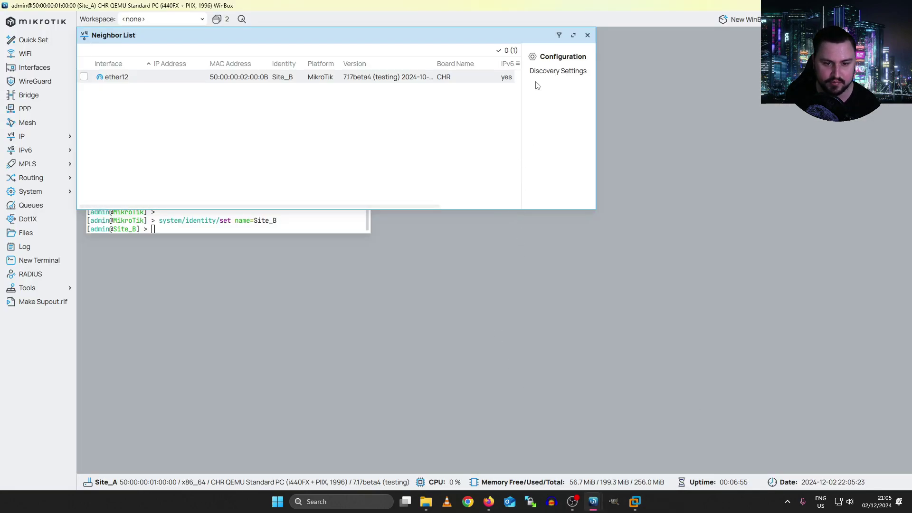
# Open Site_A's Discovery Settings and list the Interface options: all, dynamic, none, static
pyautogui.click(574, 74)
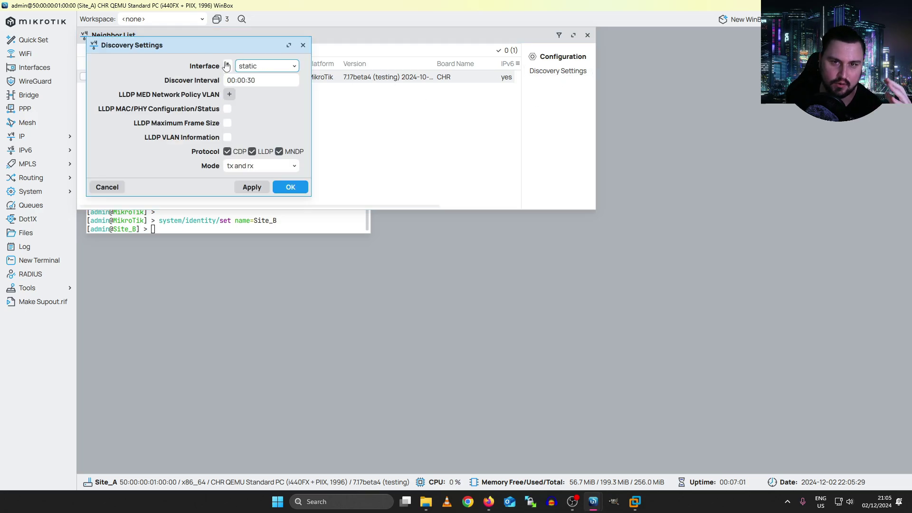
pyautogui.click(251, 70)
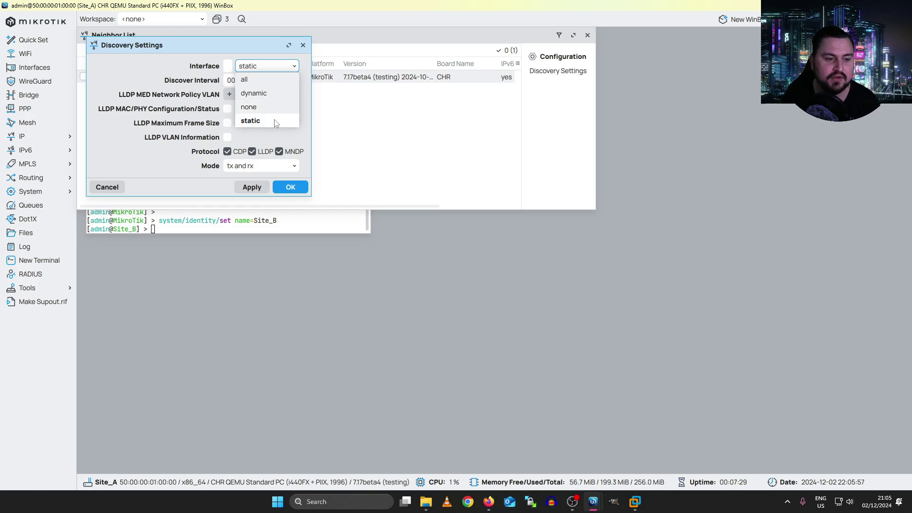
# Try dynamic and all discovery interfaces, then revert to static, leaving the 00:00:30 interval
pyautogui.click(268, 94)
pyautogui.click(262, 72)
pyautogui.click(244, 80)
pyautogui.click(266, 66)
pyautogui.click(249, 121)
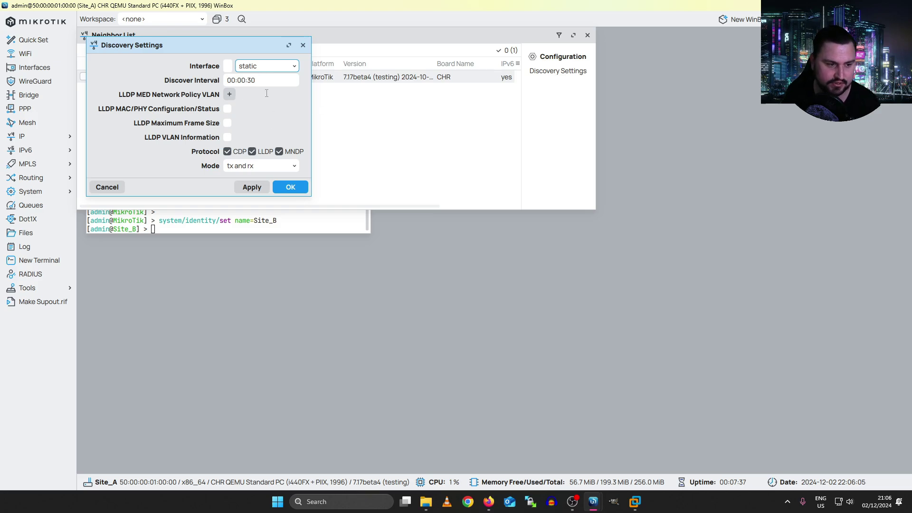
pyautogui.click(285, 80)
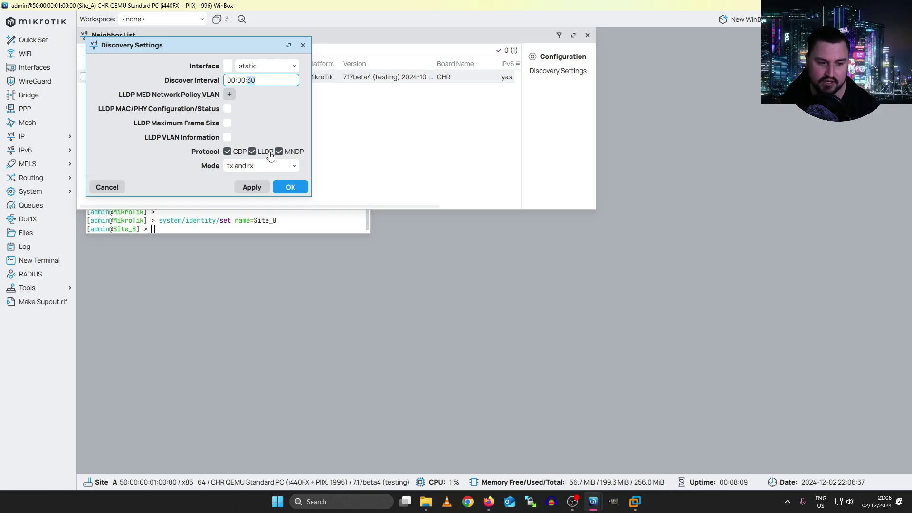
# Toggle CDP and LLDP off and back on, then confirm Discovery Settings with OK
pyautogui.click(228, 156)
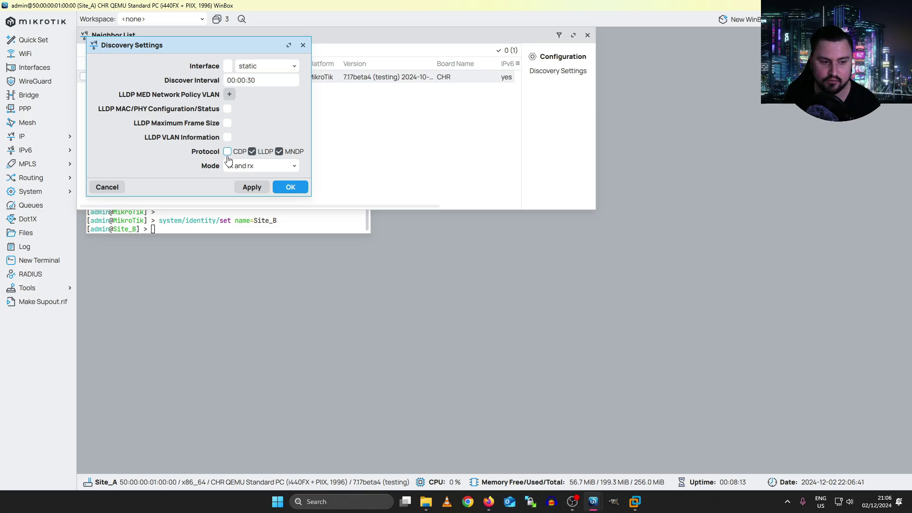
pyautogui.click(252, 152)
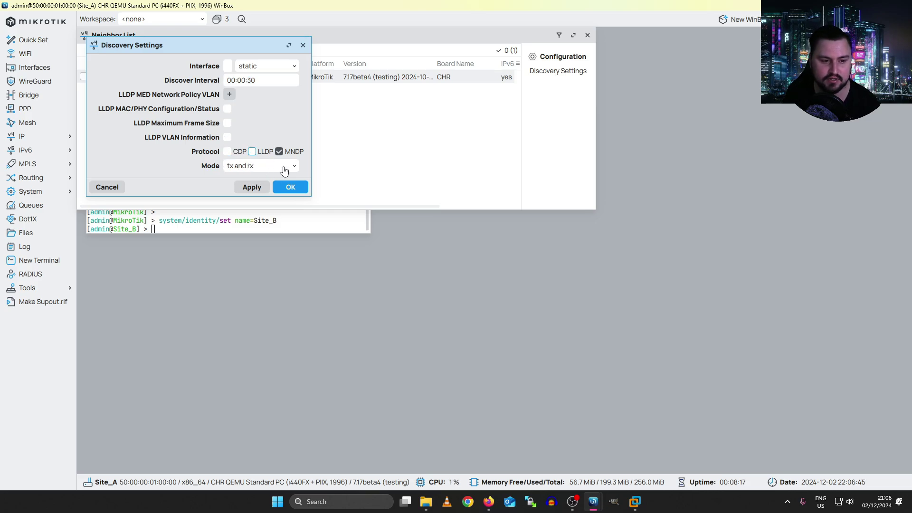
pyautogui.click(252, 151)
pyautogui.click(227, 151)
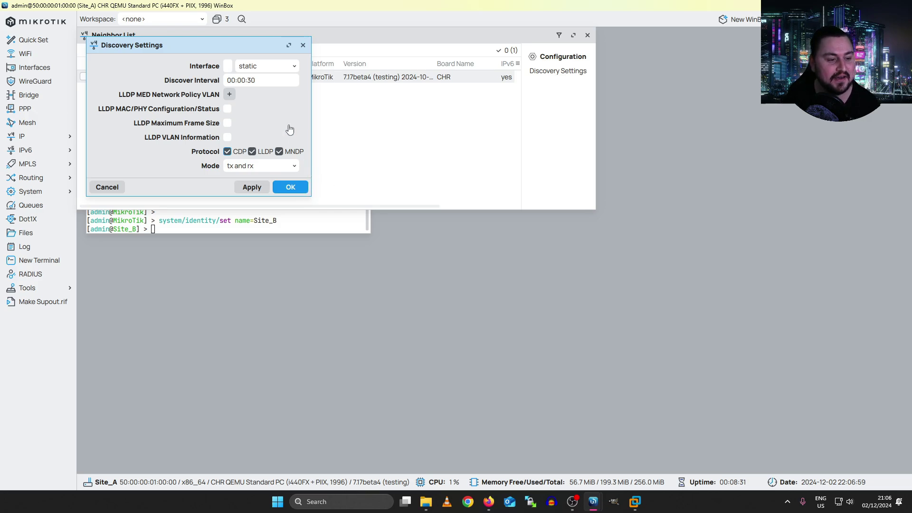
pyautogui.click(299, 188)
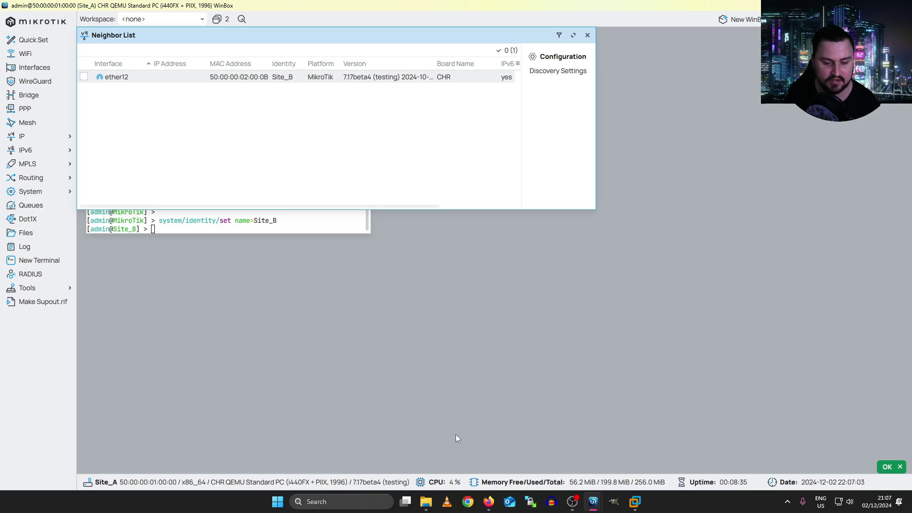
pyautogui.click(488, 501)
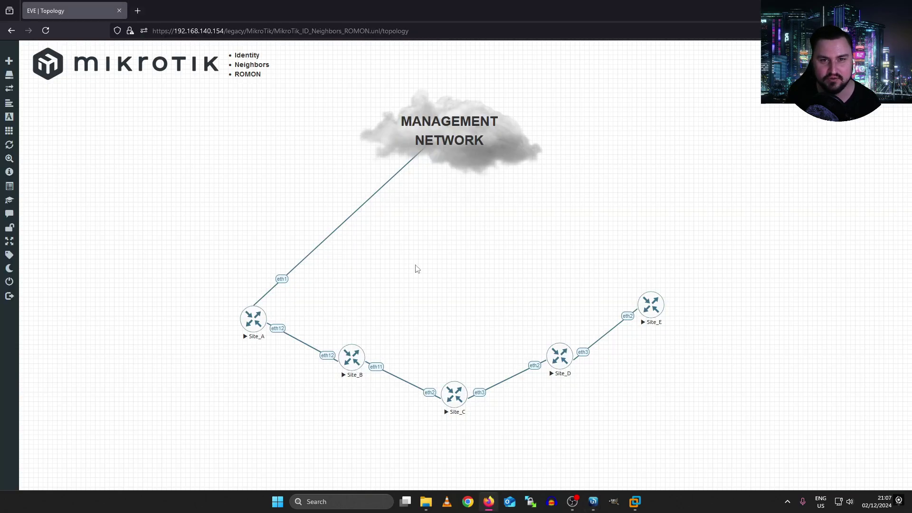
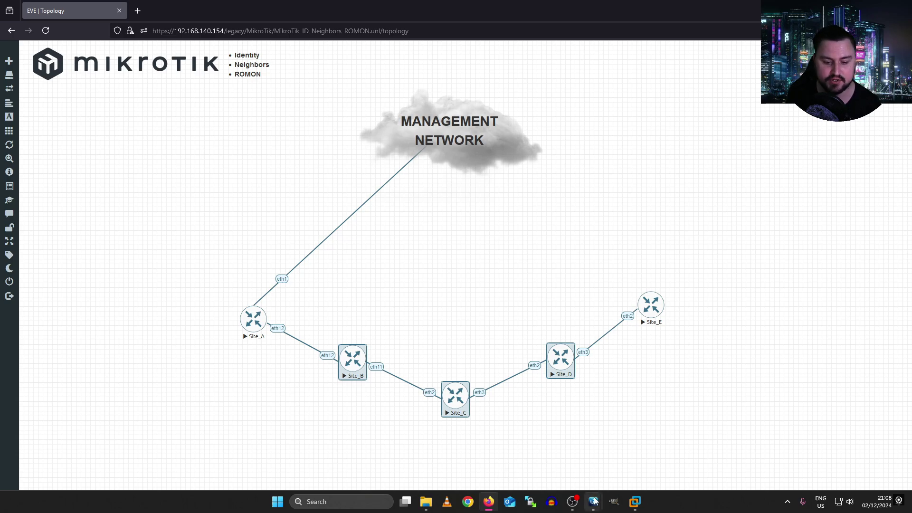
# Close Site_A's terminal and open the RoMON settings from Tools
pyautogui.moveTo(593, 502)
pyautogui.moveTo(529, 444)
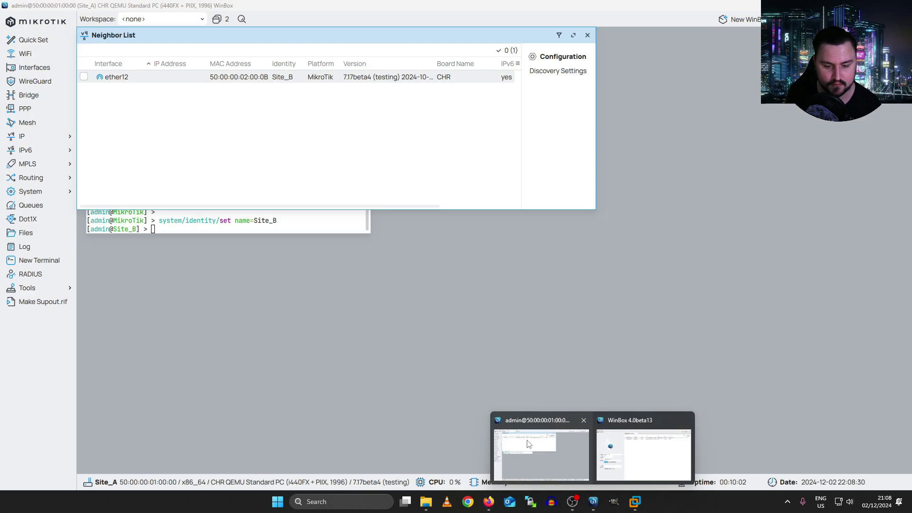
pyautogui.click(562, 442)
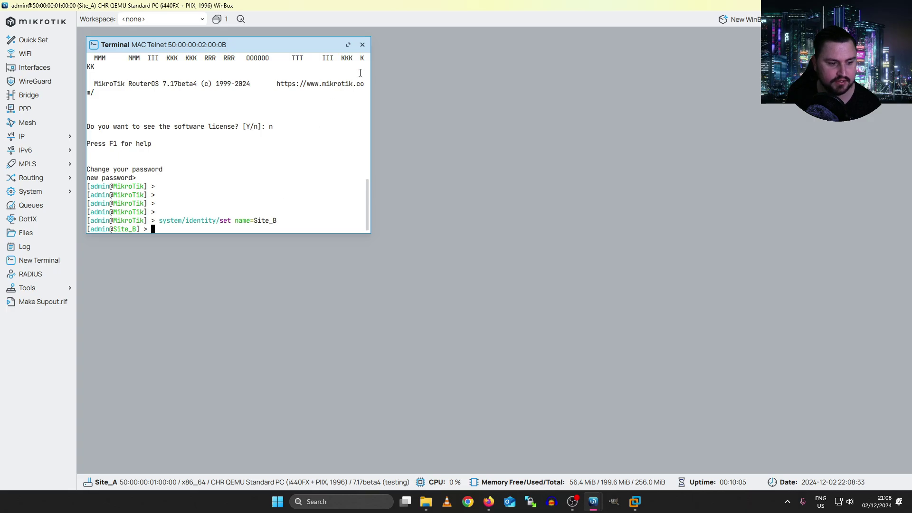
pyautogui.click(363, 45)
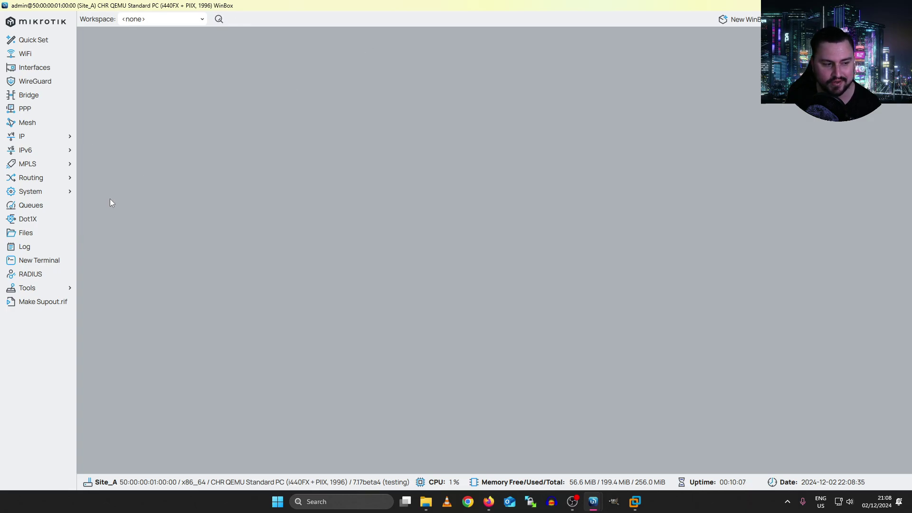
pyautogui.click(45, 287)
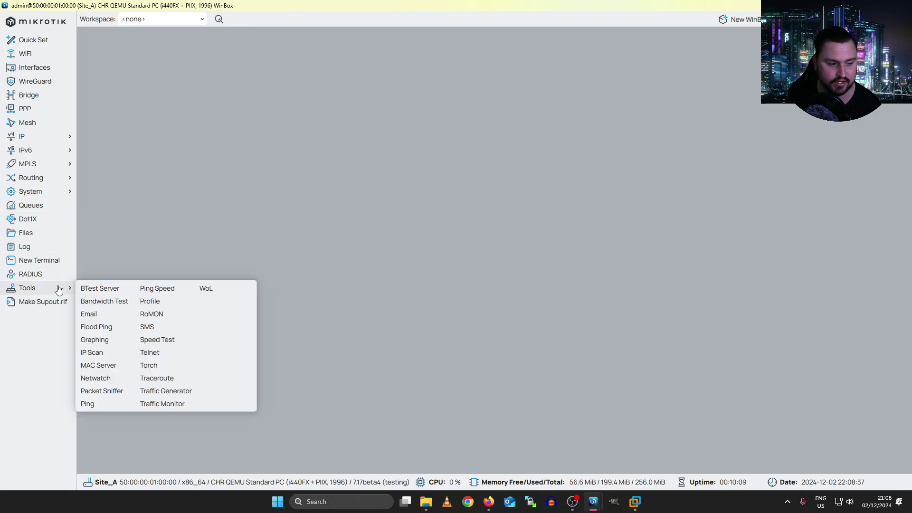
pyautogui.click(154, 315)
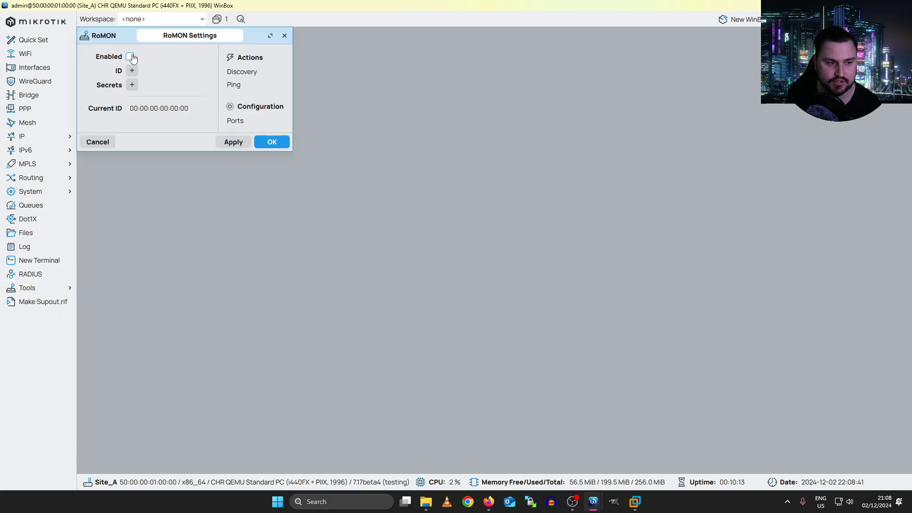
# Enable RoMON on Site_A and apply so it receives a RoMON ID
pyautogui.click(227, 142)
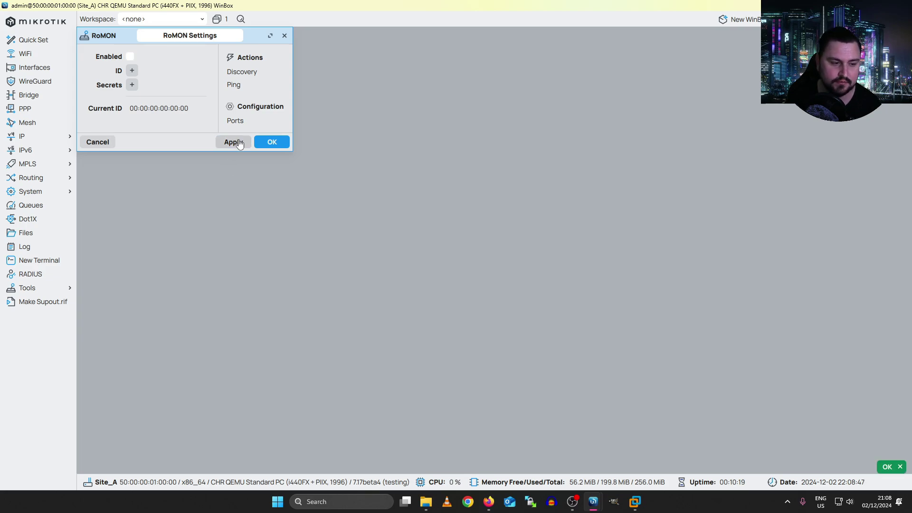
pyautogui.click(130, 56)
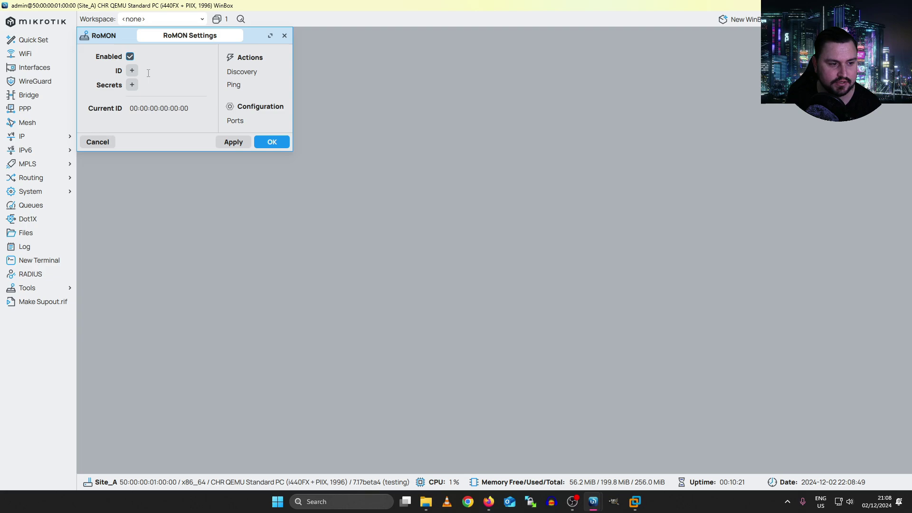
pyautogui.click(233, 142)
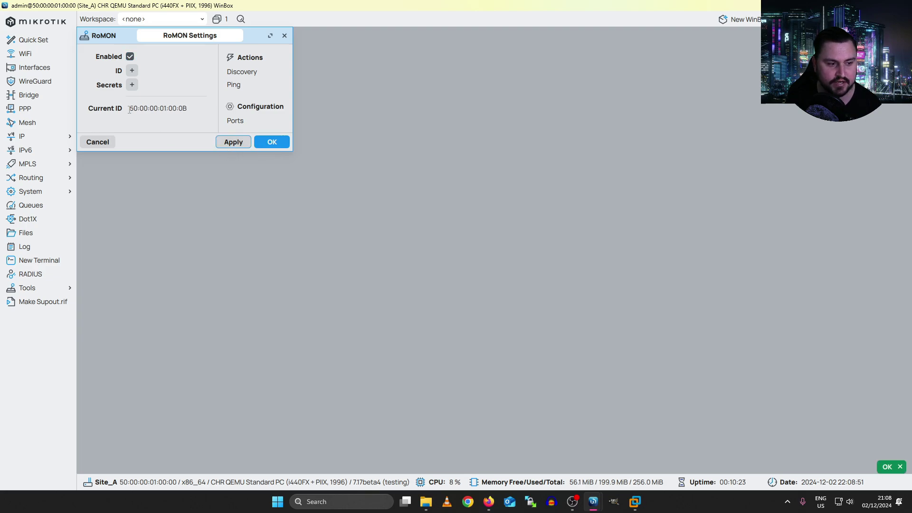
pyautogui.click(195, 109)
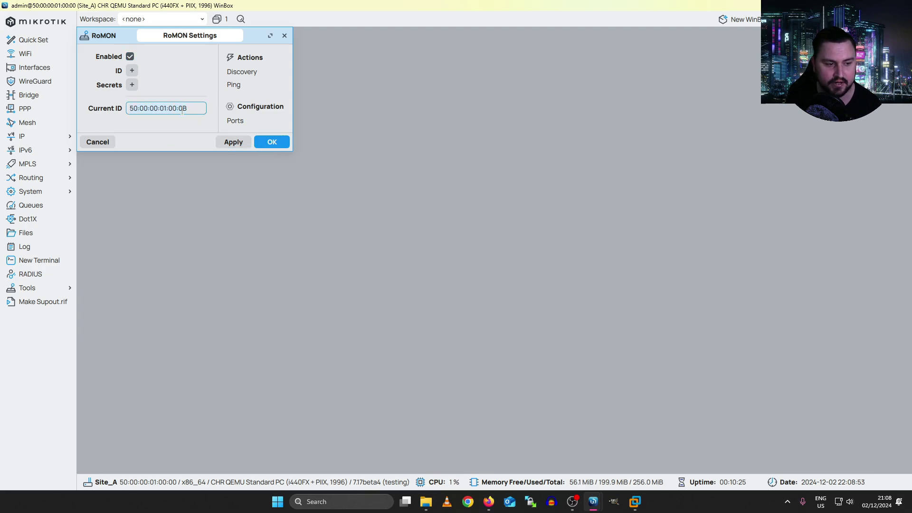
pyautogui.click(132, 70)
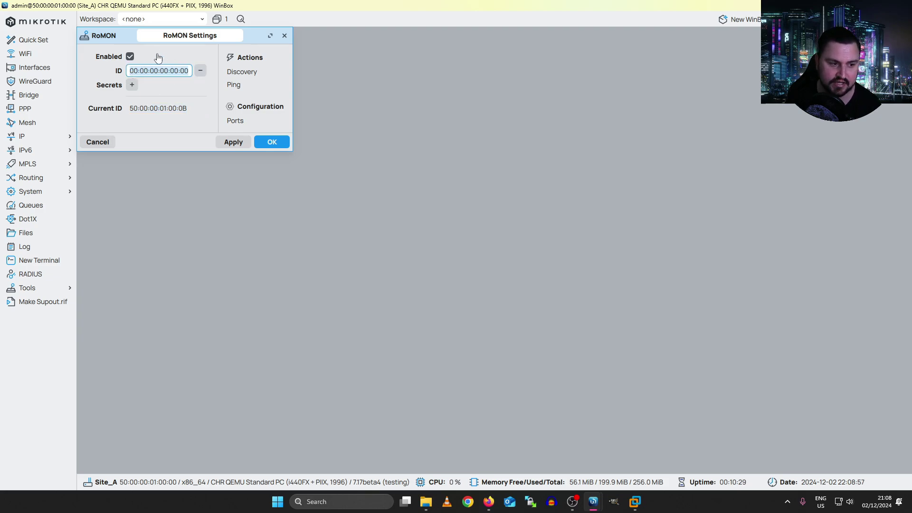
pyautogui.click(200, 70)
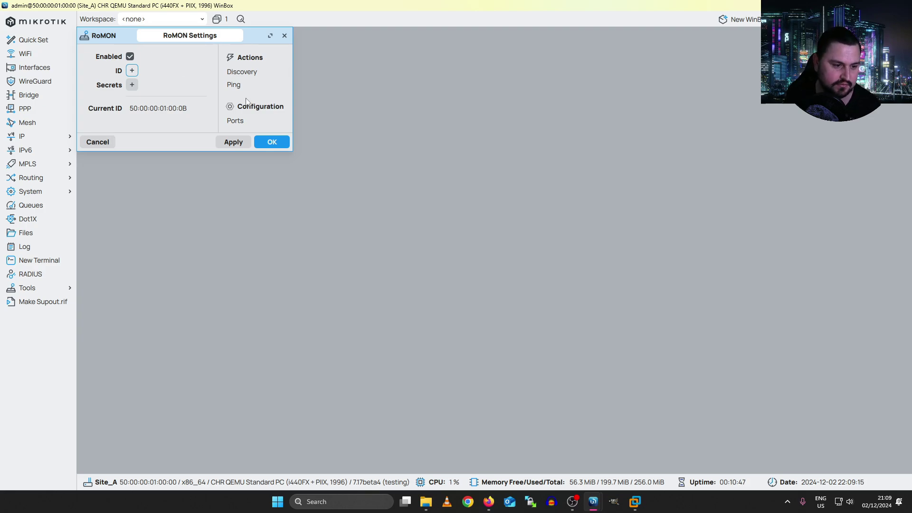
# Add a RoMON shared secret, apply it and save the settings with OK
pyautogui.click(132, 85)
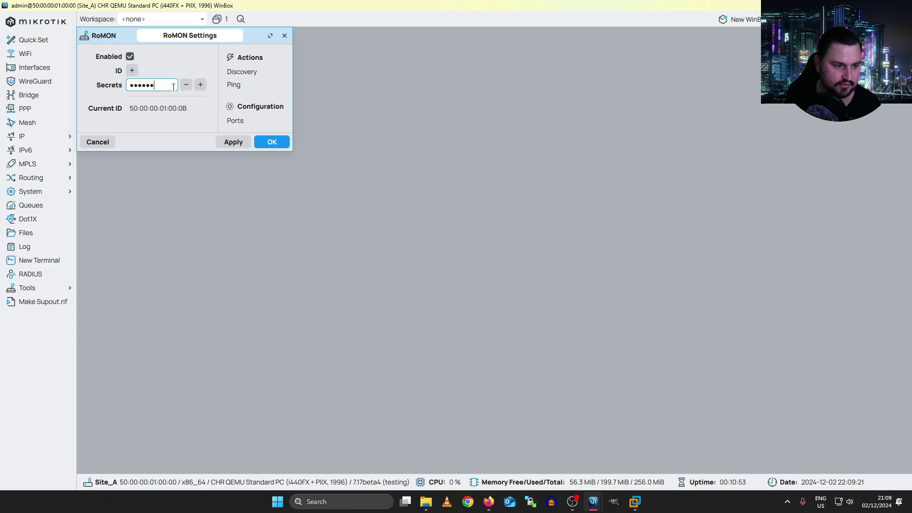
pyautogui.click(233, 141)
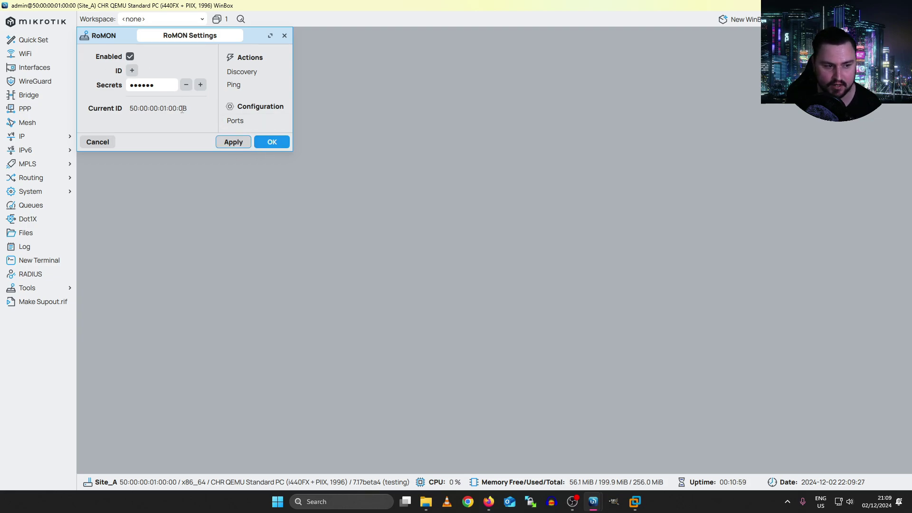
pyautogui.click(272, 142)
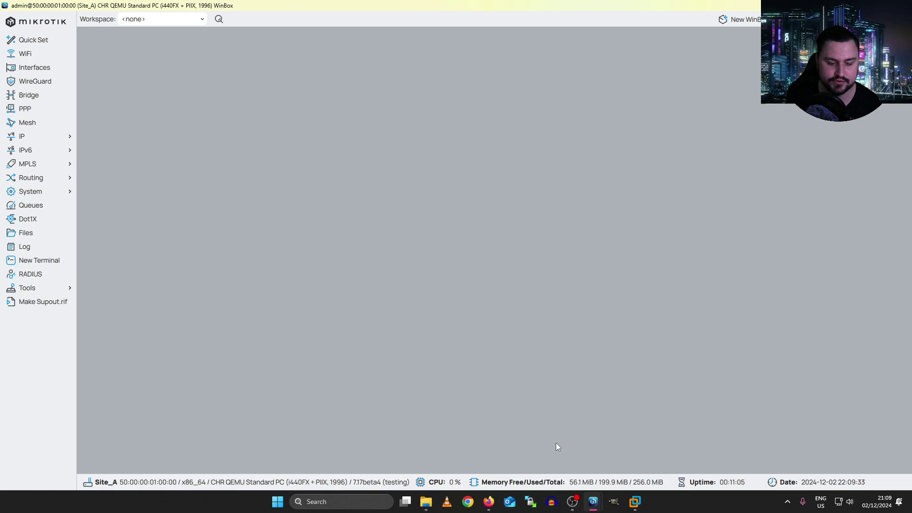
# On Site_E's EVE-NG console, run tool/romon/set enabled=yes with the shared secret
pyautogui.click(857, 5)
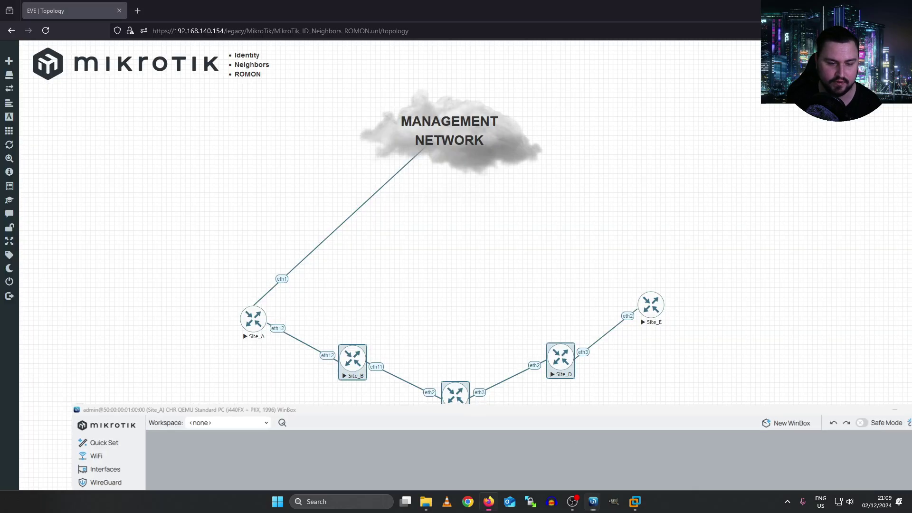
pyautogui.click(663, 308)
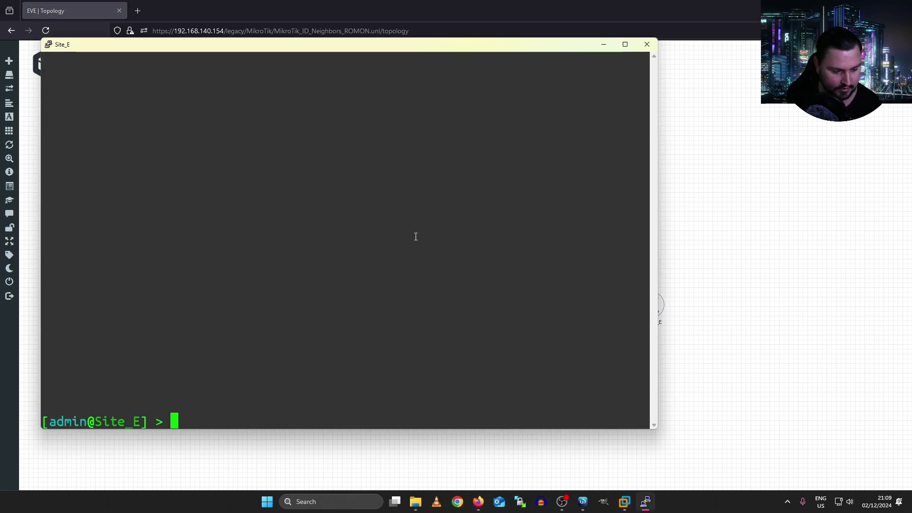
pyautogui.write('tool/rmo')
pyautogui.press('BackSpace')
pyautogui.press('BackSpace')
pyautogui.press('BackSpace')
pyautogui.write('romon/set enabled=bn')
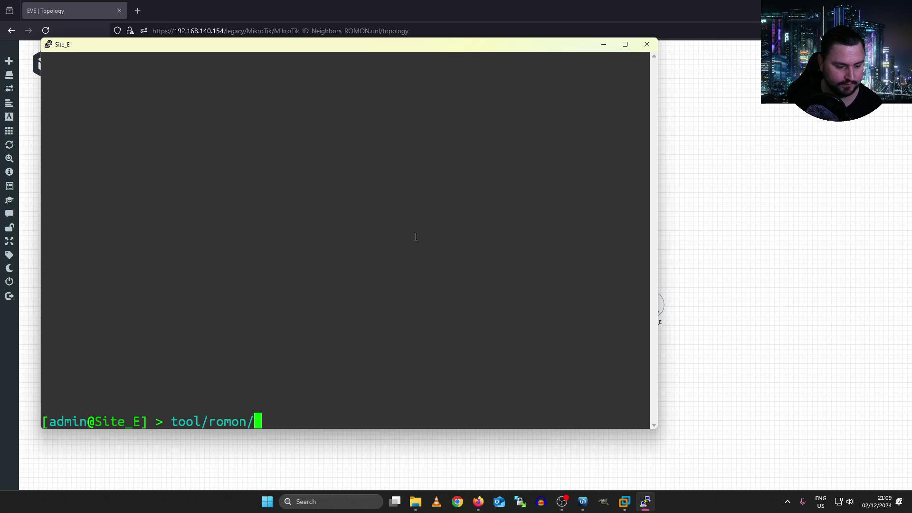
pyautogui.press('BackSpace')
pyautogui.press('BackSpace')
pyautogui.write('yes s')
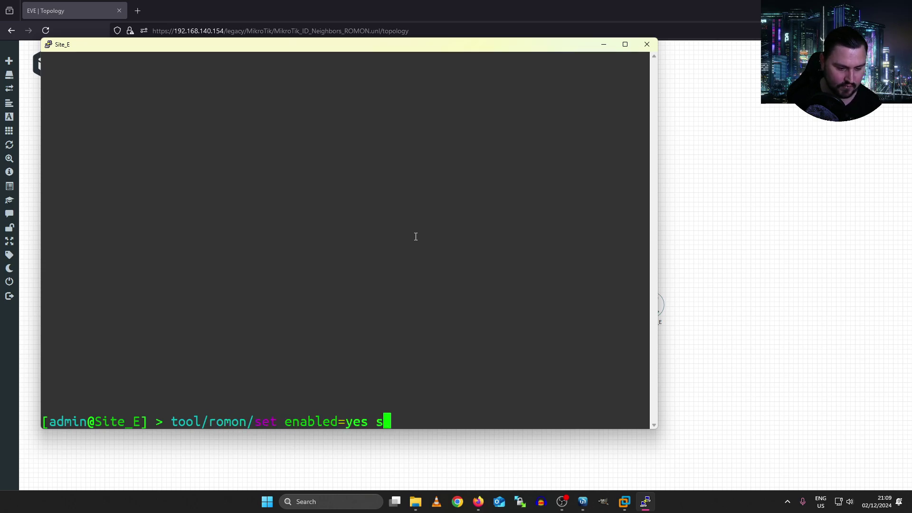
pyautogui.press('Tab')
pyautogui.write('secret')
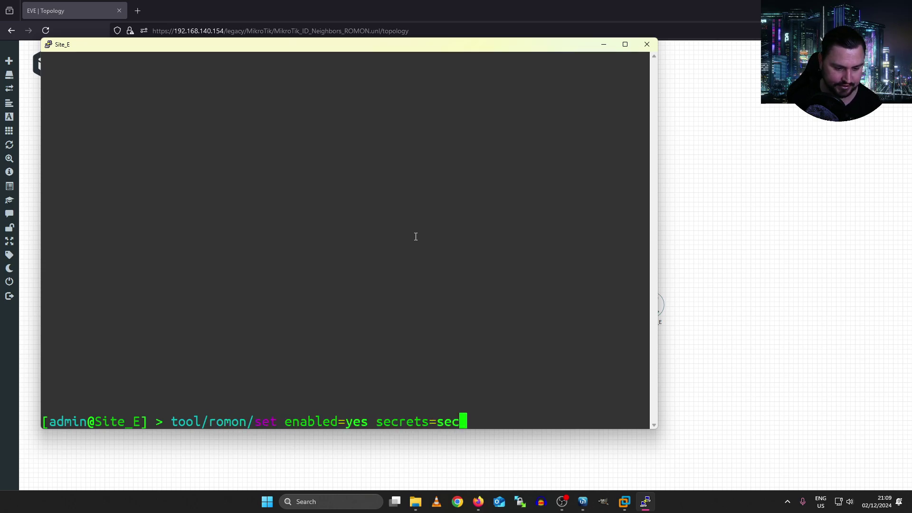
pyautogui.moveTo(178, 420); pyautogui.dragTo(479, 421)
pyautogui.hotkey('ctrl', 'c')
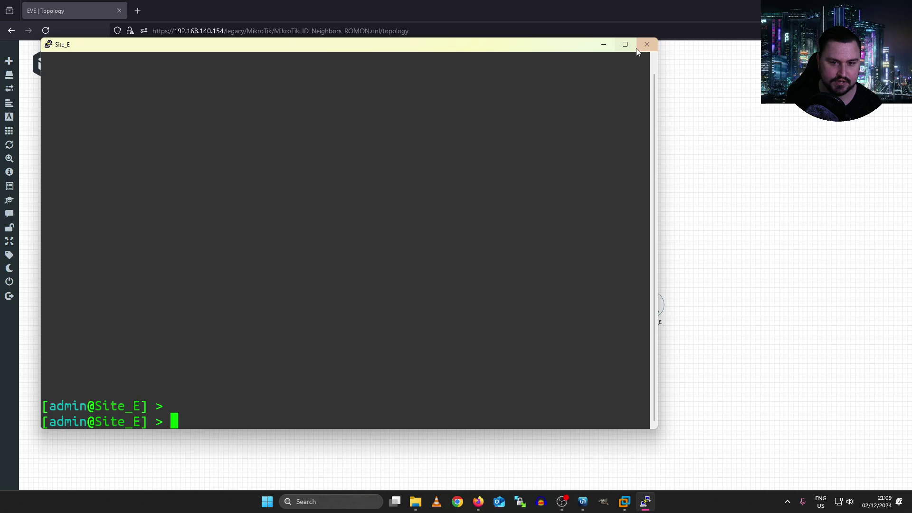
# Run RoMON Discovery from Site_A's RoMON settings, then go back to the EVE-NG topology
pyautogui.moveTo(582, 502)
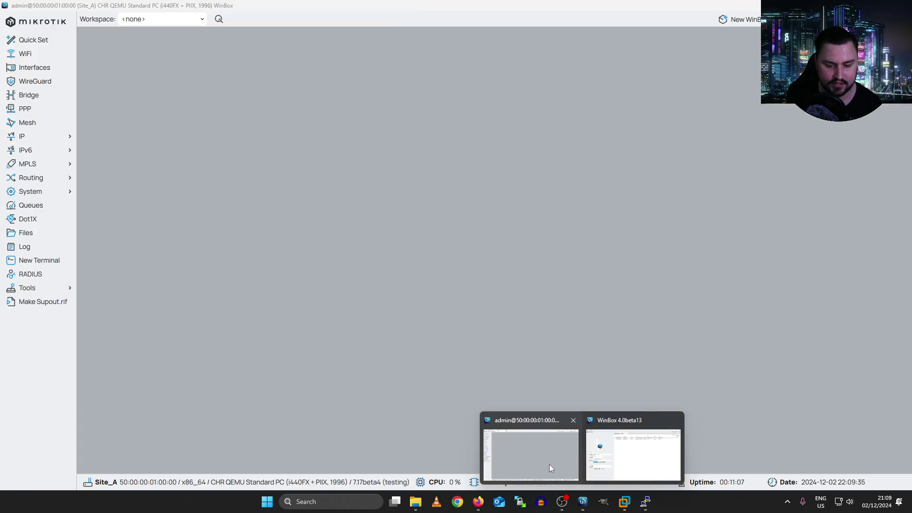
pyautogui.click(549, 464)
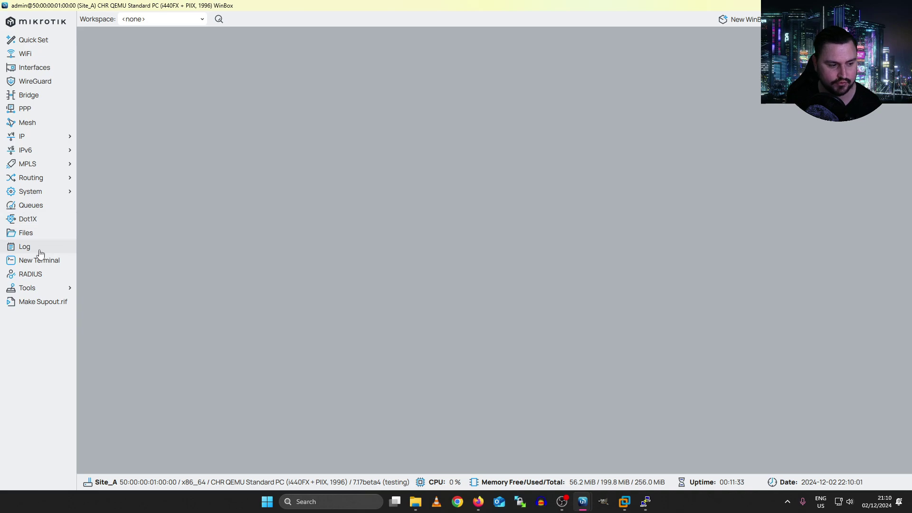
pyautogui.click(28, 288)
pyautogui.click(139, 313)
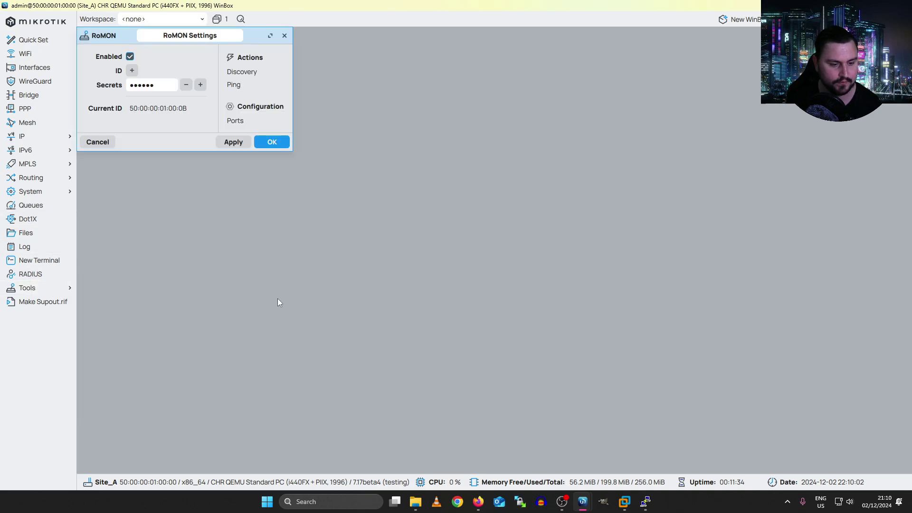
pyautogui.click(262, 73)
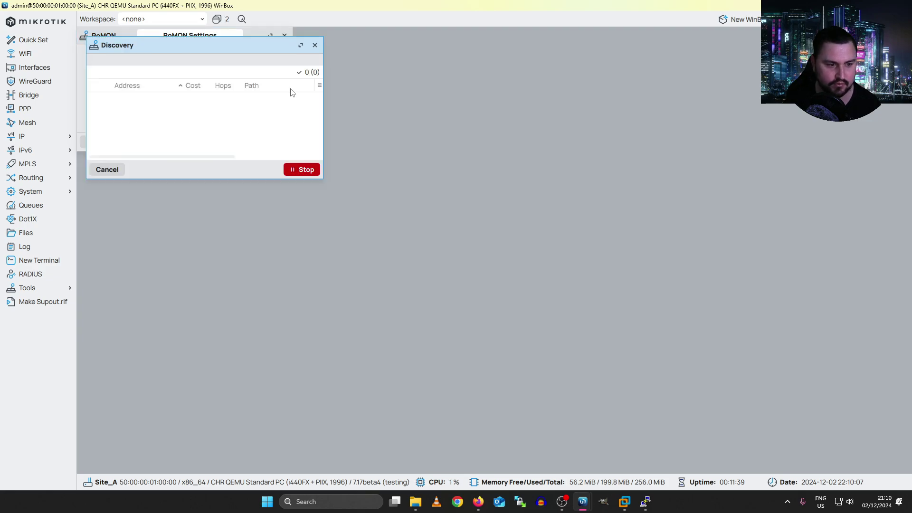
pyautogui.moveTo(247, 47); pyautogui.dragTo(473, 79)
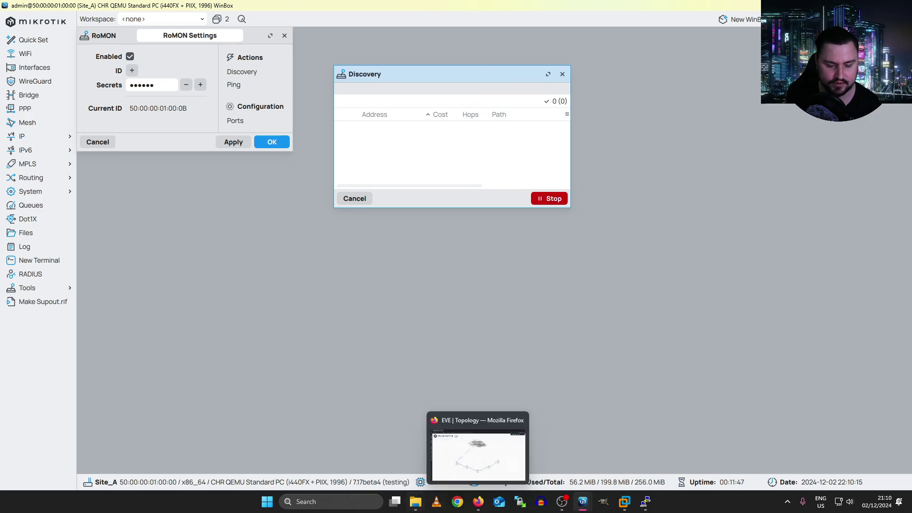
pyautogui.click(479, 501)
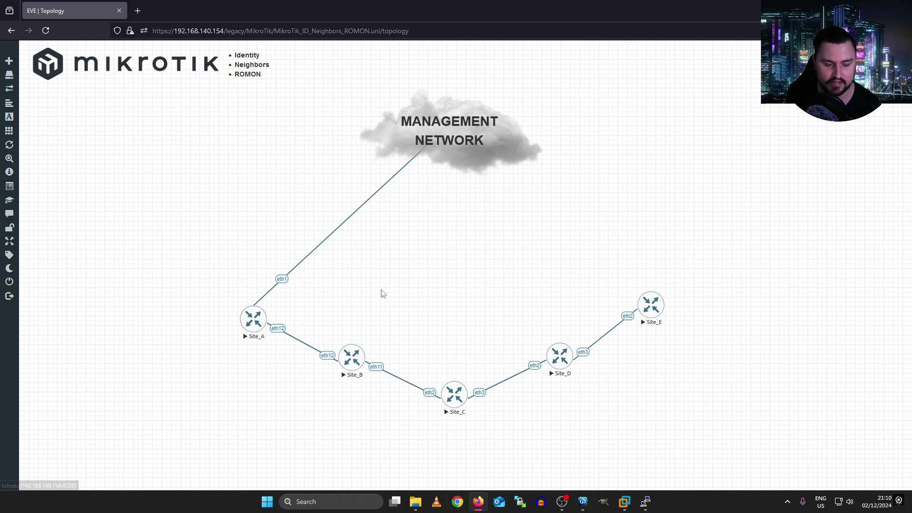
# Log into Site_B as admin and run the RoMON enable command with the secret
pyautogui.click(352, 357)
pyautogui.press('Return')
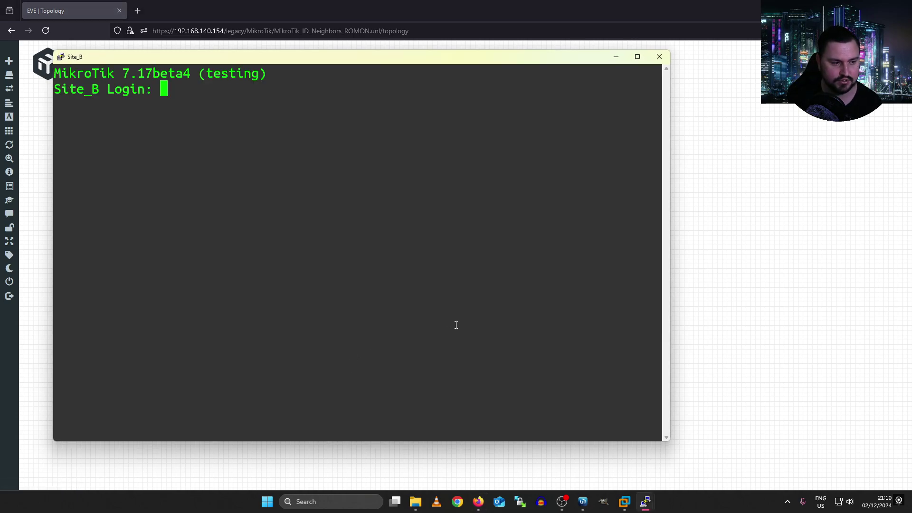
pyautogui.write('admin')
pyautogui.press('Return')
pyautogui.press('Return')
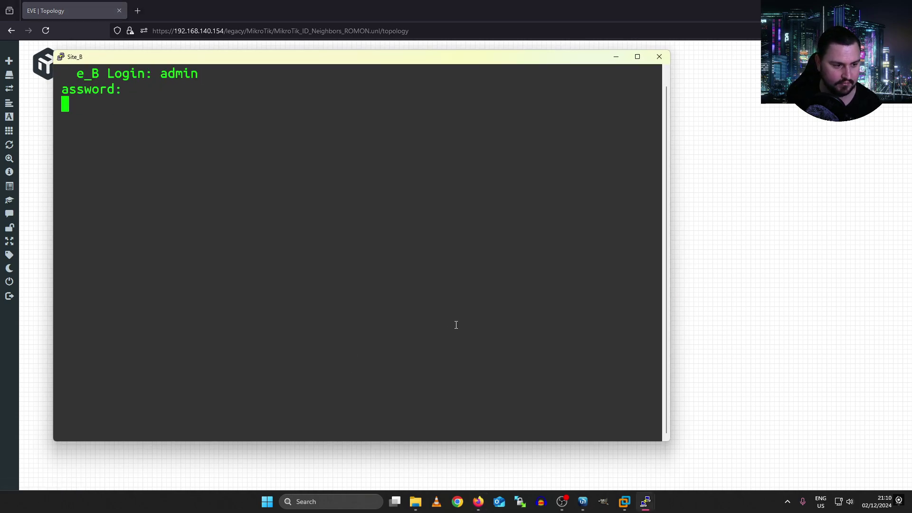
pyautogui.hotkey('ctrl', 'c')
pyautogui.rightClick(421, 223)
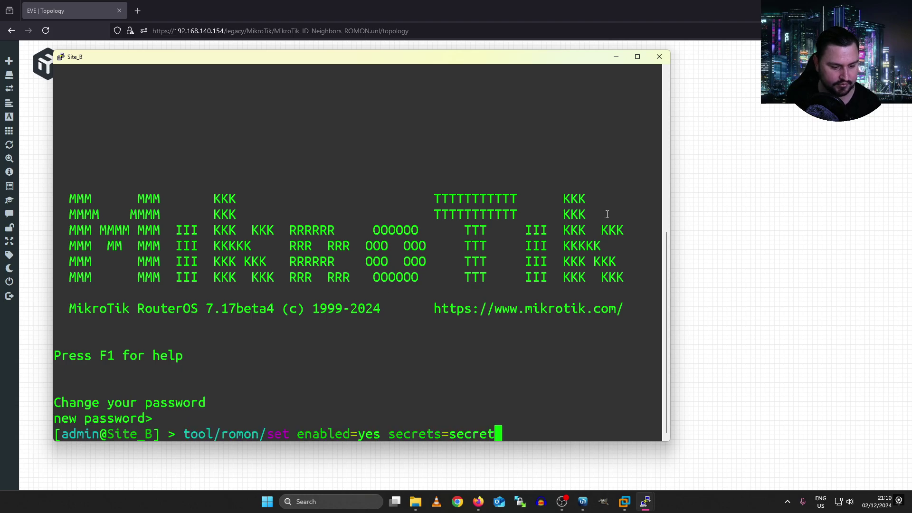
pyautogui.hotkey('ctrl', 'c')
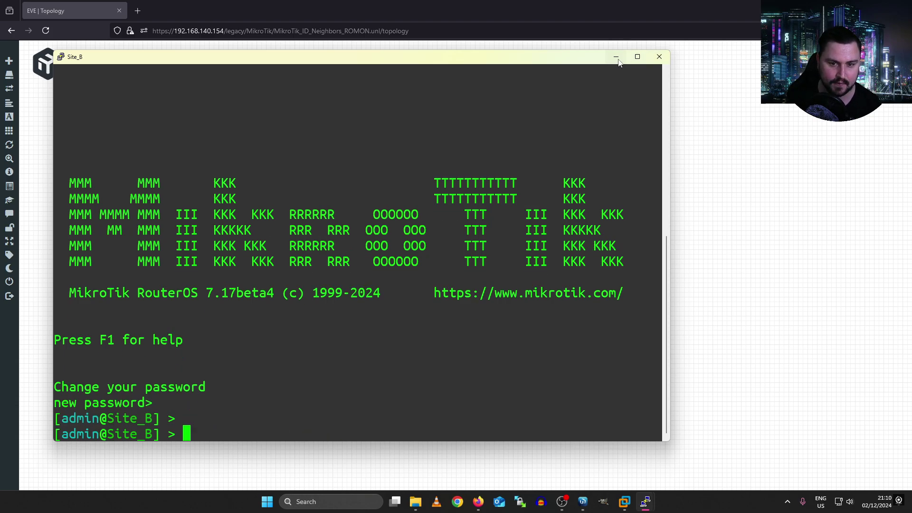
pyautogui.click(616, 57)
# Run the same RoMON enable command on Site_C and Site_D, then return to WinBox
pyautogui.click(455, 398)
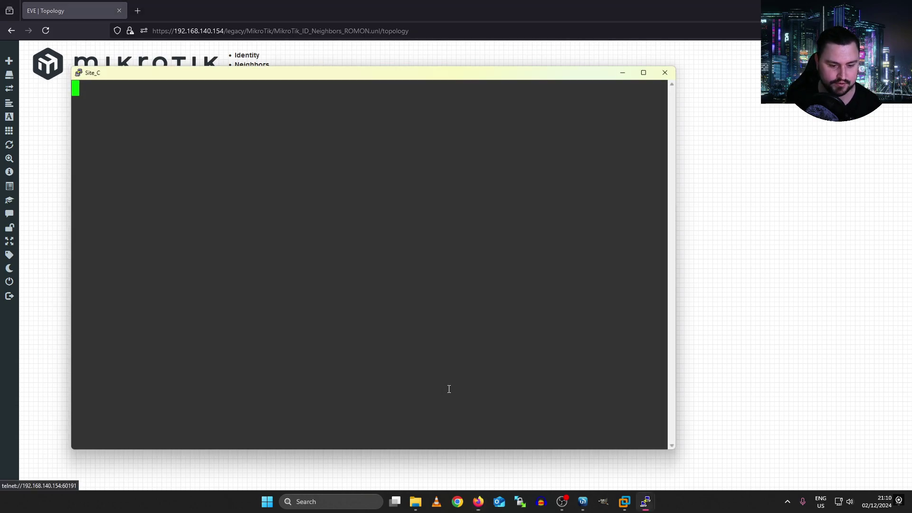
pyautogui.rightClick(443, 321)
pyautogui.press('Return')
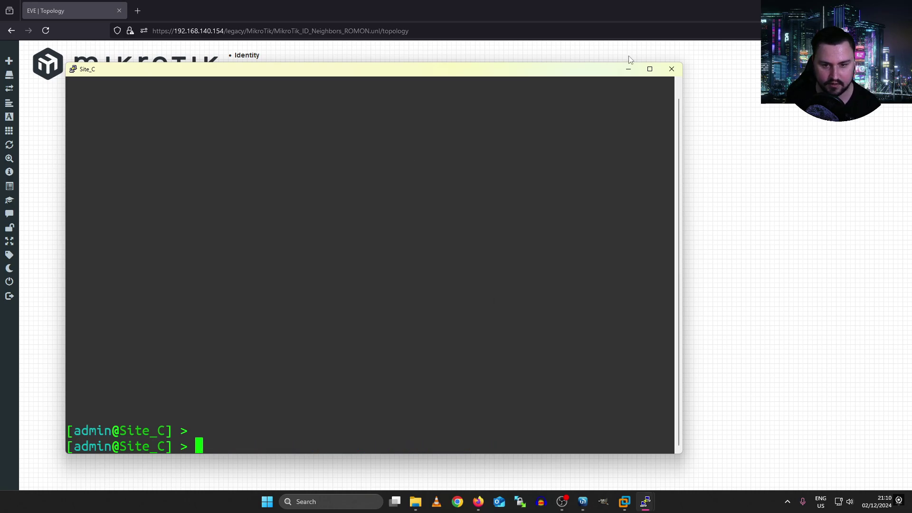
pyautogui.click(628, 69)
pyautogui.click(557, 355)
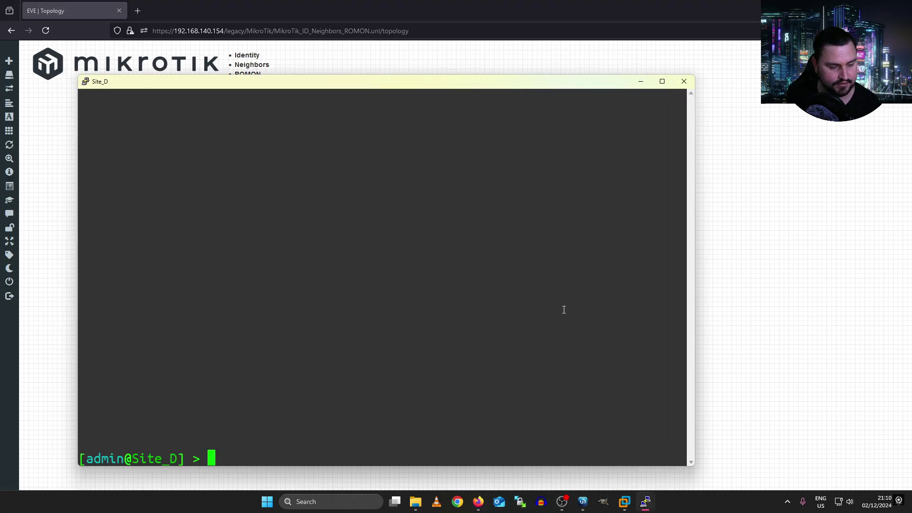
pyautogui.rightClick(563, 310)
pyautogui.press('Return')
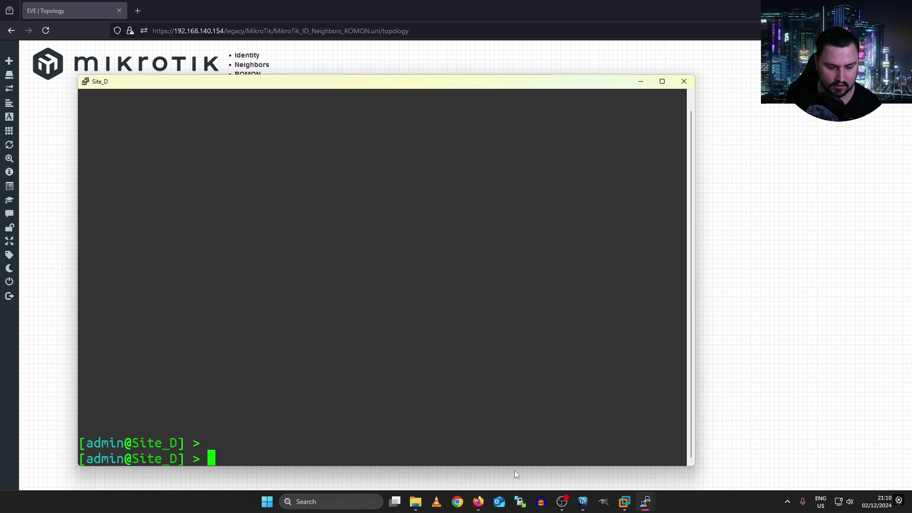
pyautogui.moveTo(644, 508)
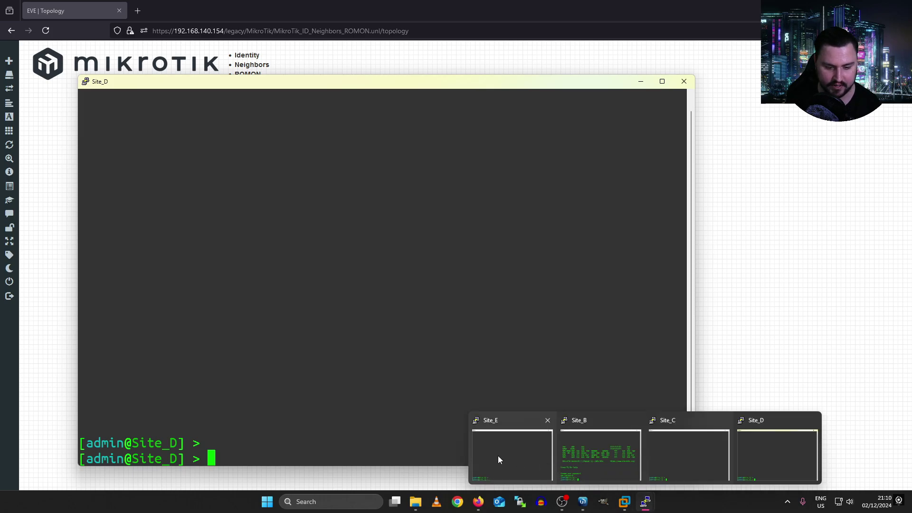
pyautogui.click(583, 501)
# Widen Site_A's Discovery window to show the Path, Identity and Version columns
pyautogui.click(525, 454)
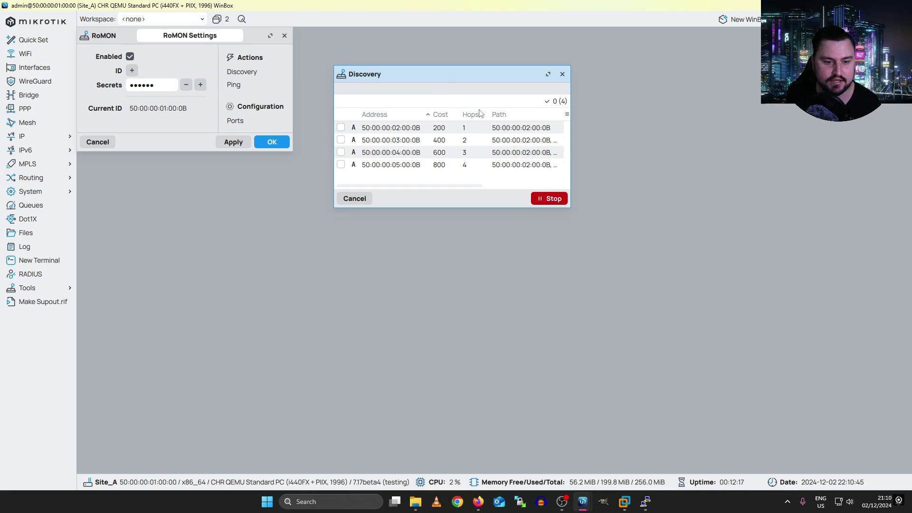
pyautogui.moveTo(570, 138); pyautogui.dragTo(817, 145)
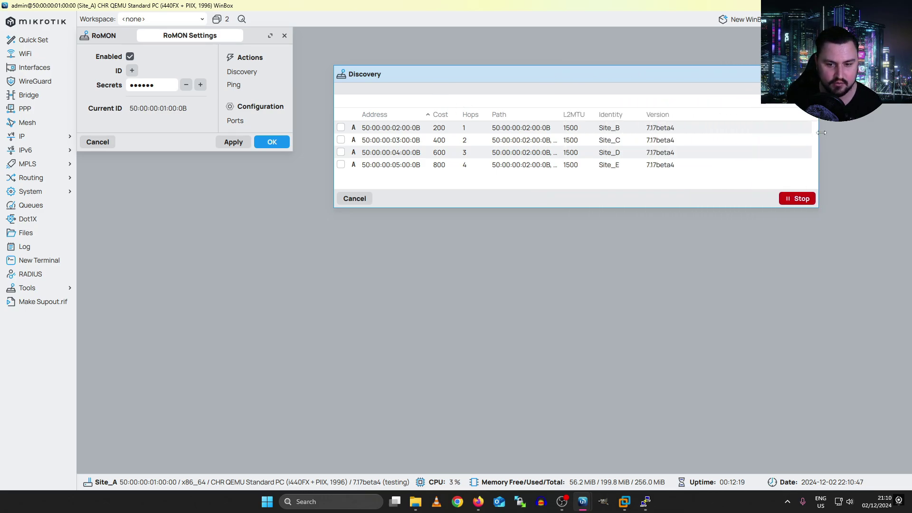
pyautogui.moveTo(596, 66); pyautogui.dragTo(548, 61)
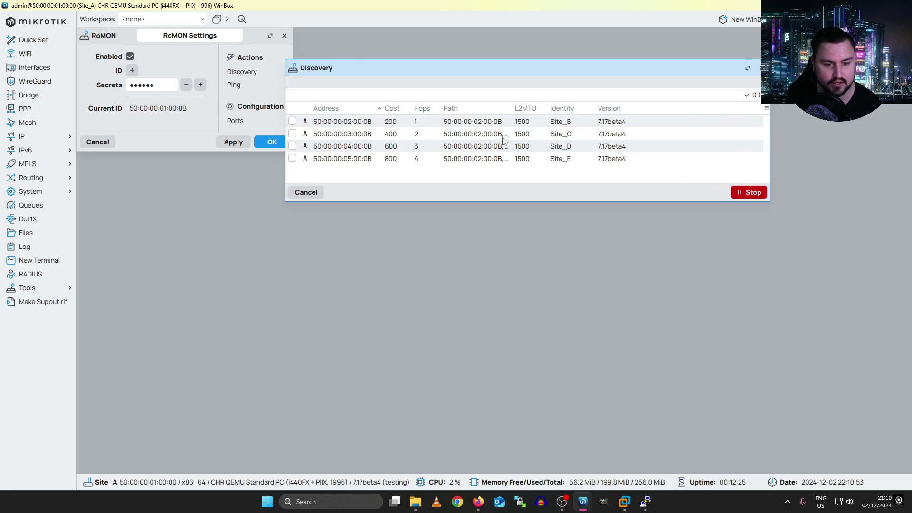
pyautogui.moveTo(512, 108); pyautogui.dragTo(697, 108)
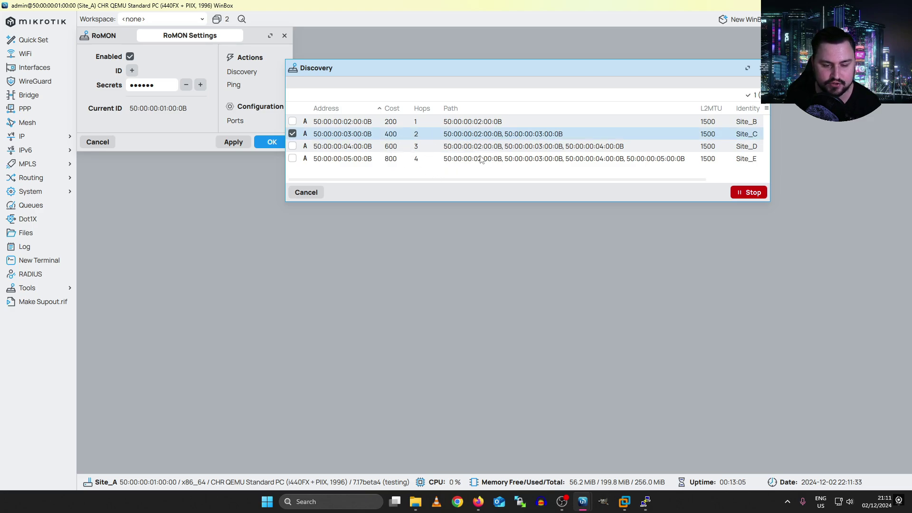
# Check the Site_B to Site_E rows with their full paths, then stop discovery
pyautogui.click(689, 125)
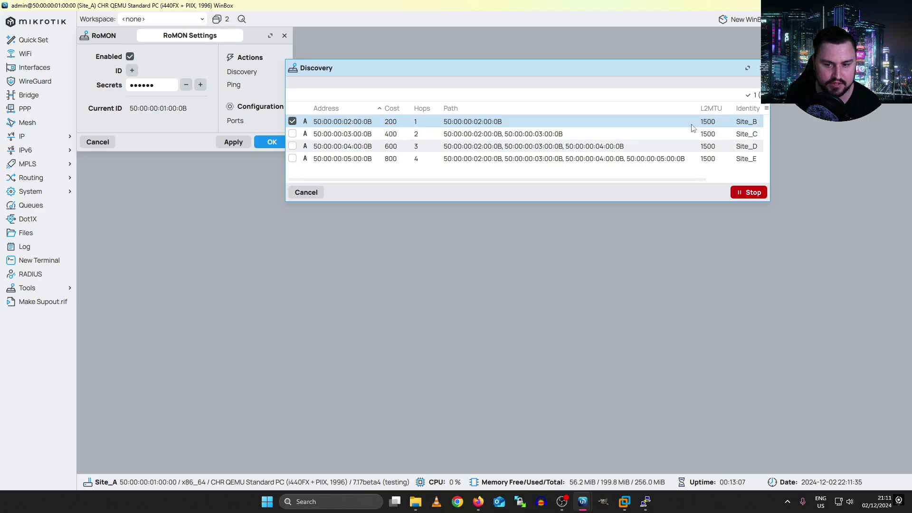
pyautogui.click(686, 136)
pyautogui.click(684, 148)
pyautogui.click(679, 160)
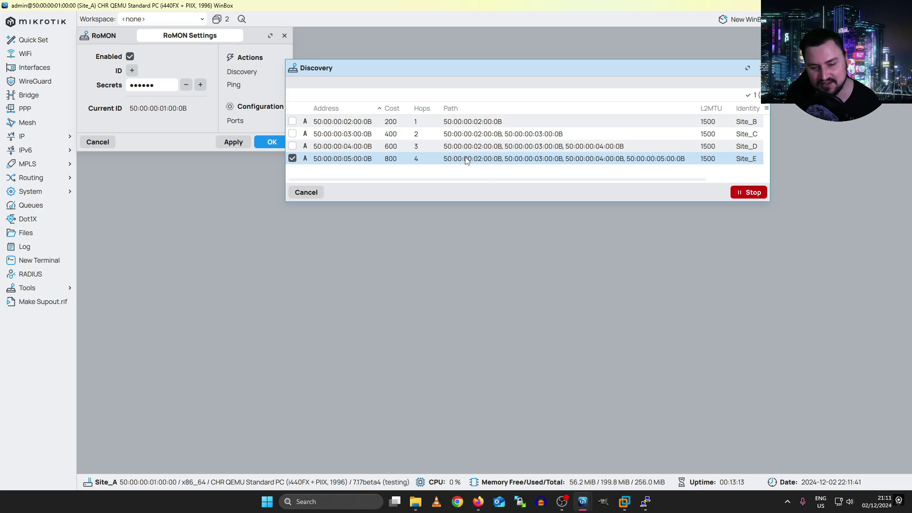
pyautogui.moveTo(643, 180); pyautogui.dragTo(718, 180)
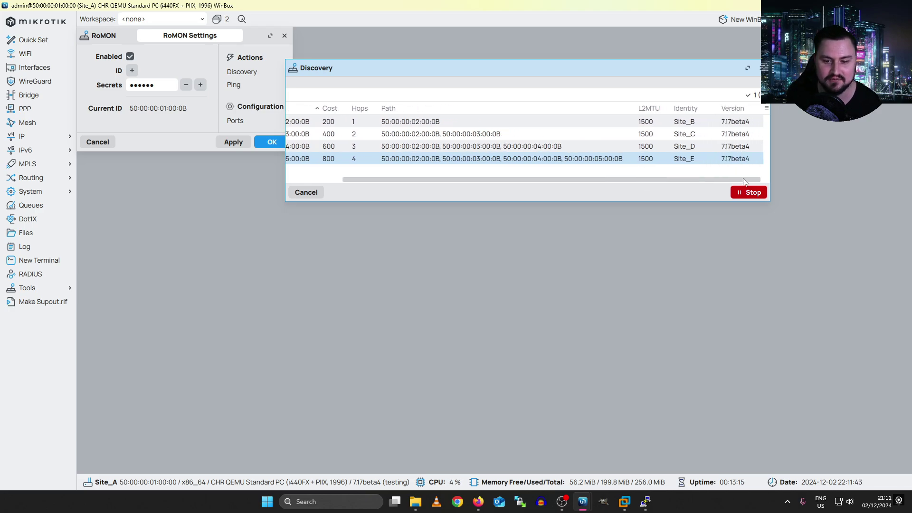
pyautogui.hscroll(-5, 446, 163)
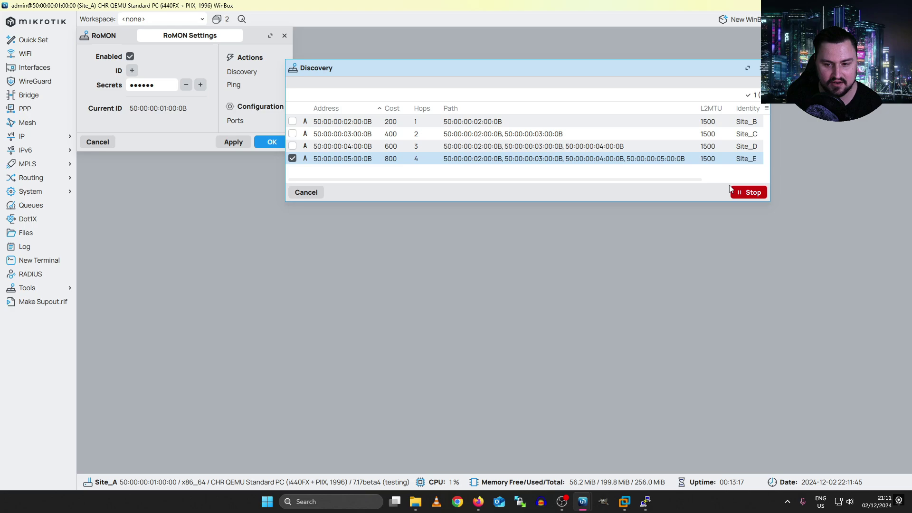
pyautogui.click(745, 191)
# Open RoMON Ping and set the target ID to 50:00:00:02:00:0B
pyautogui.click(233, 85)
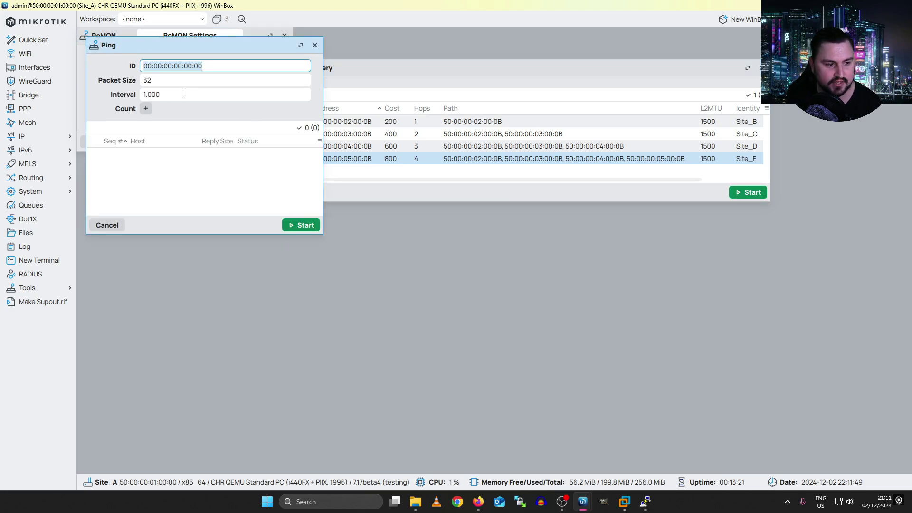
pyautogui.click(364, 162)
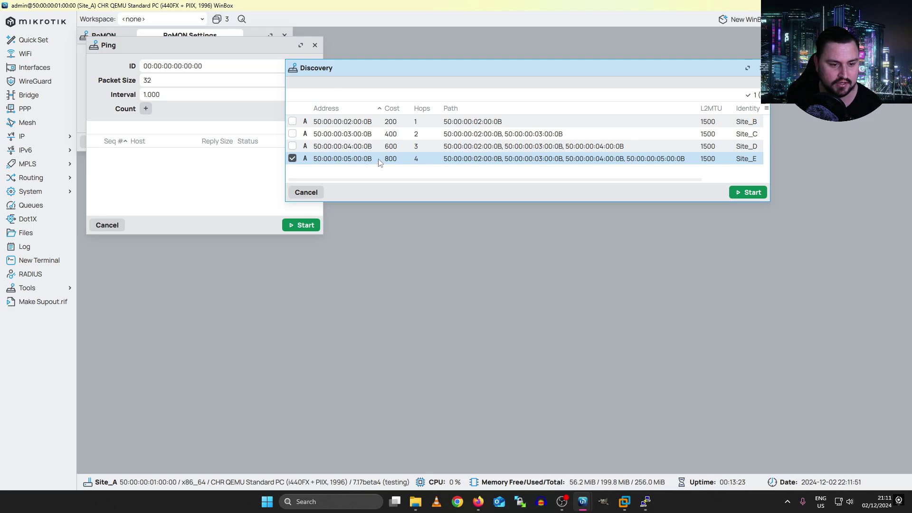
pyautogui.click(352, 167)
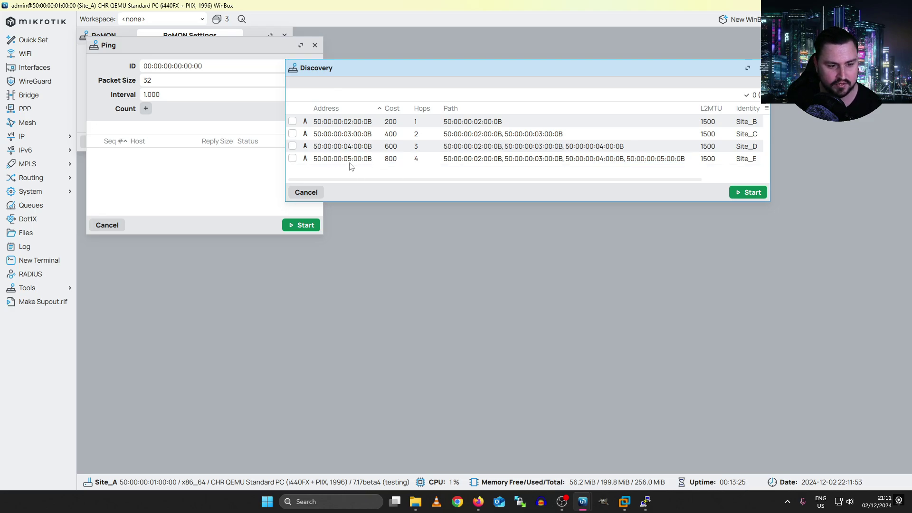
pyautogui.click(356, 161)
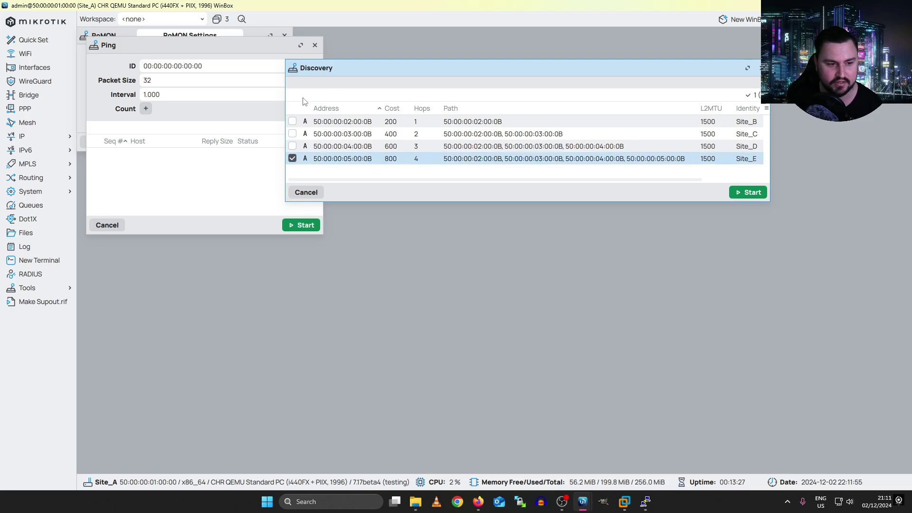
pyautogui.click(186, 65)
pyautogui.moveTo(357, 65); pyautogui.dragTo(507, 74)
pyautogui.click(212, 62)
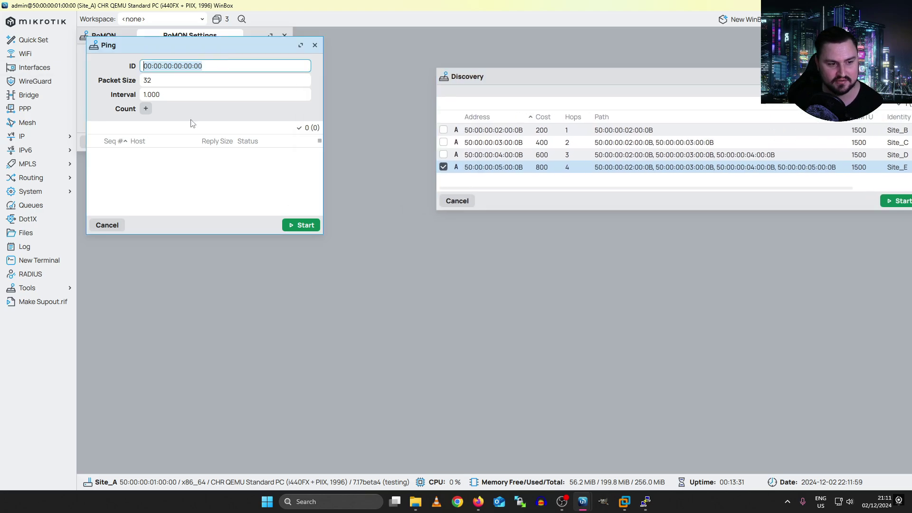
pyautogui.write('50:00:00')
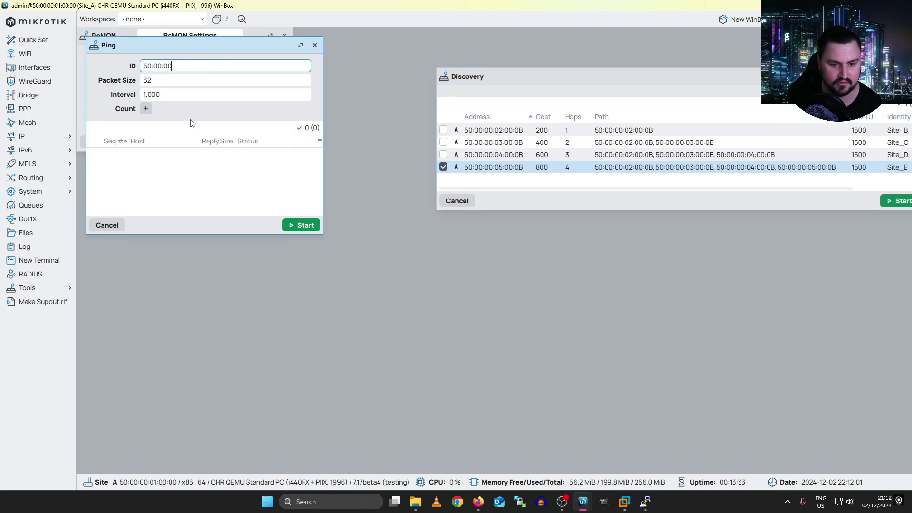
pyautogui.write(':02:00:0')
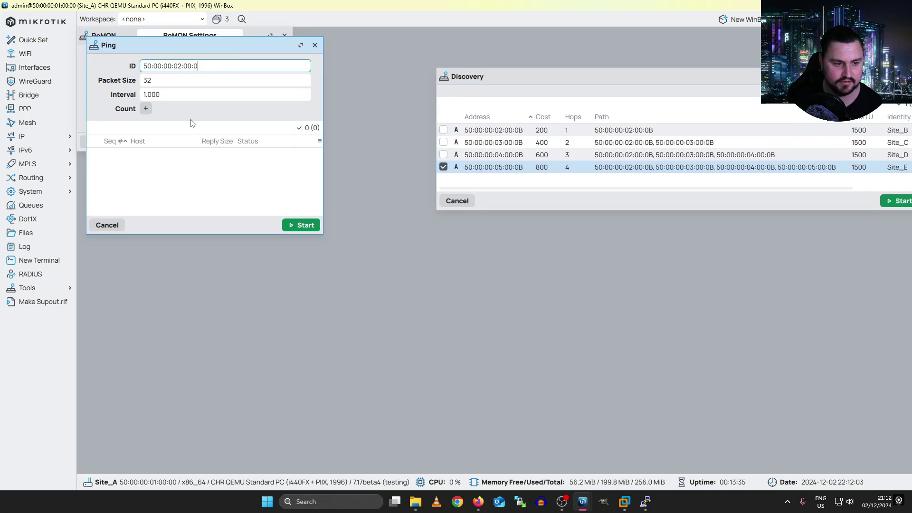
pyautogui.write('B')
# Ping Site_B until replies arrive, stop, and close the Ping and Discovery windows
pyautogui.click(302, 225)
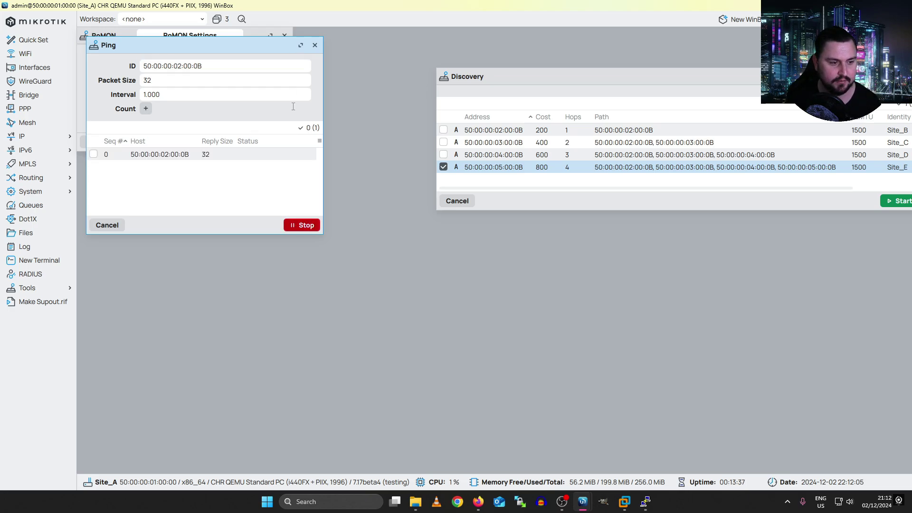
pyautogui.moveTo(325, 153); pyautogui.dragTo(422, 152)
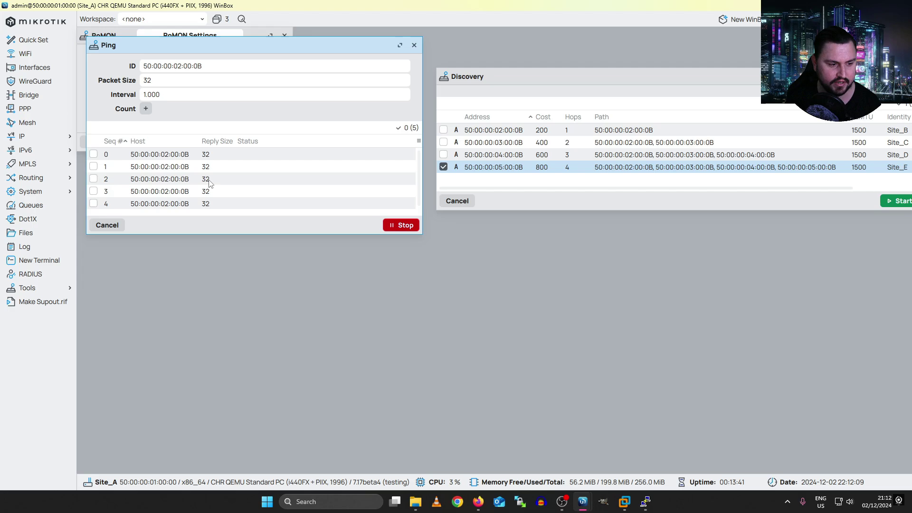
pyautogui.click(392, 229)
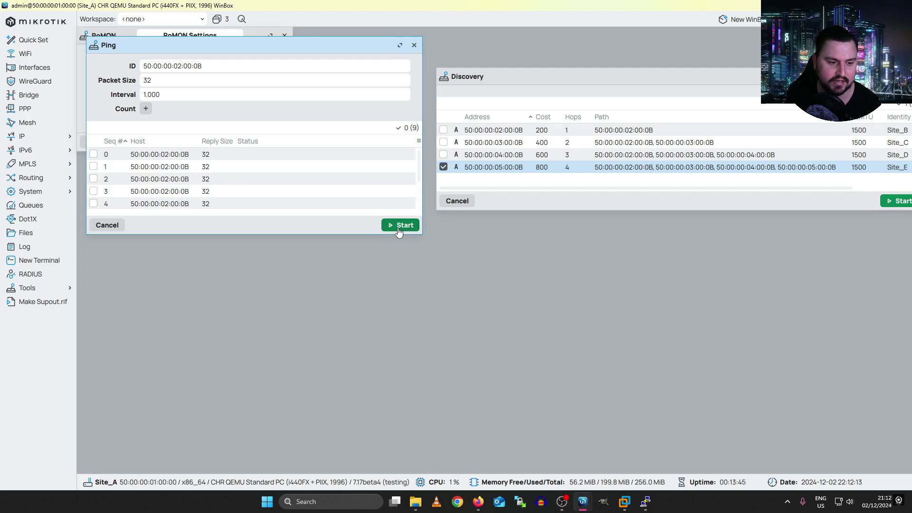
pyautogui.click(414, 45)
pyautogui.moveTo(582, 69); pyautogui.dragTo(430, 78)
pyautogui.click(760, 85)
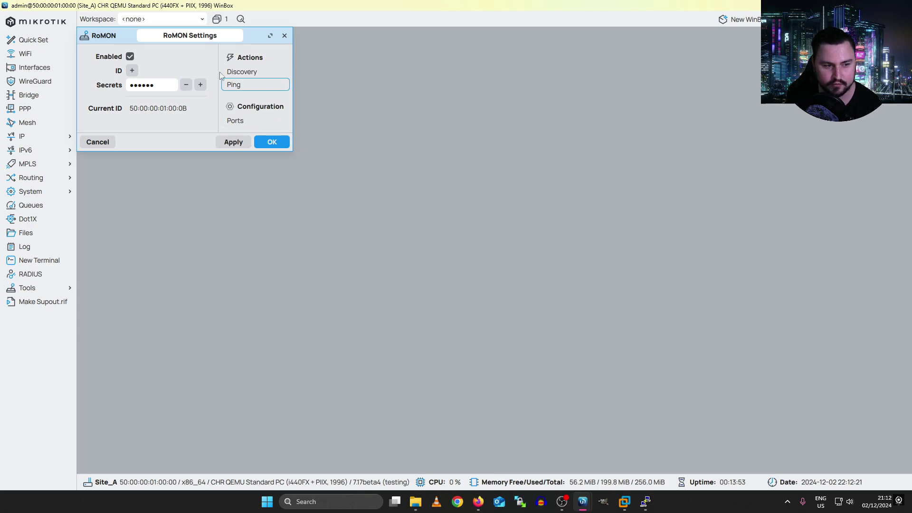
# Open the RoMON Ports list and inspect the 'all' entry without changing it
pyautogui.click(243, 121)
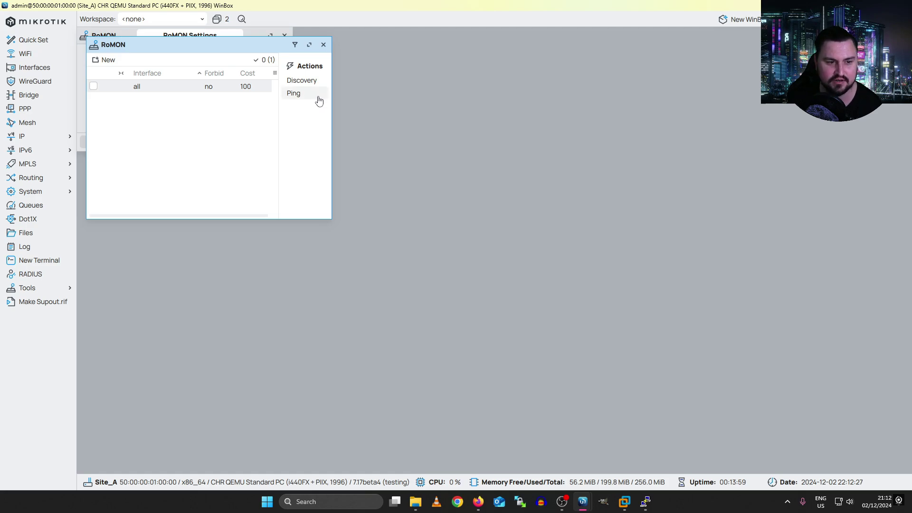
pyautogui.moveTo(201, 45); pyautogui.dragTo(424, 83)
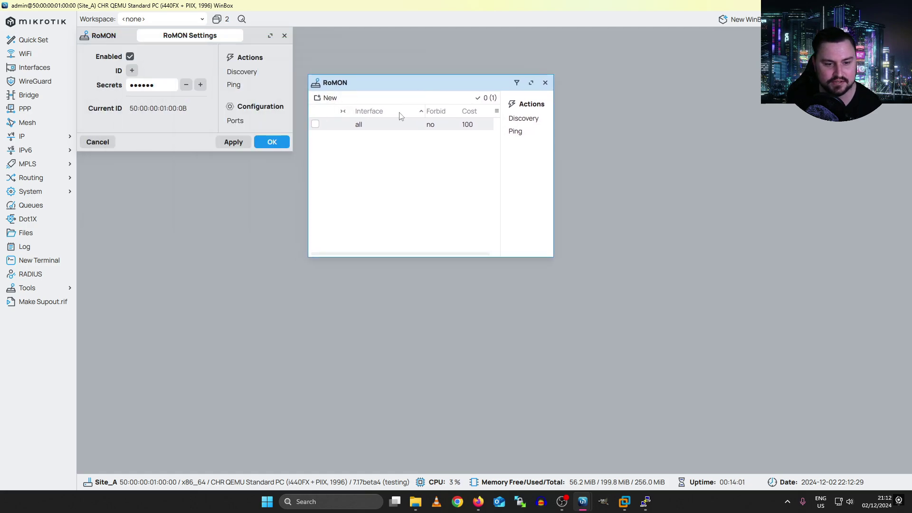
pyautogui.click(361, 126)
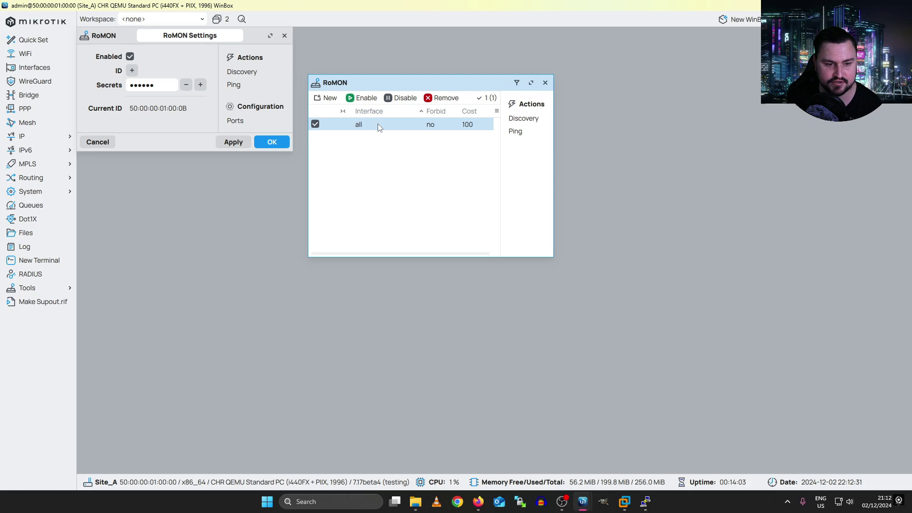
pyautogui.doubleClick(378, 128)
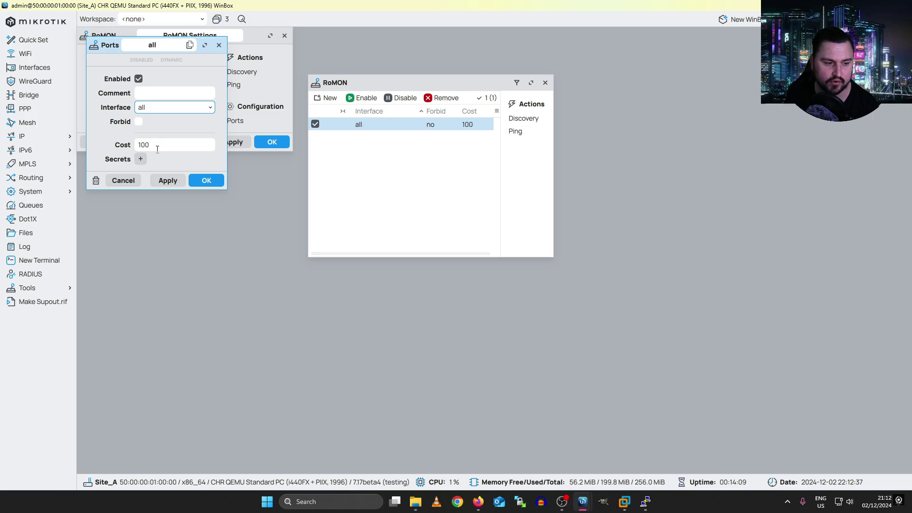
pyautogui.click(123, 185)
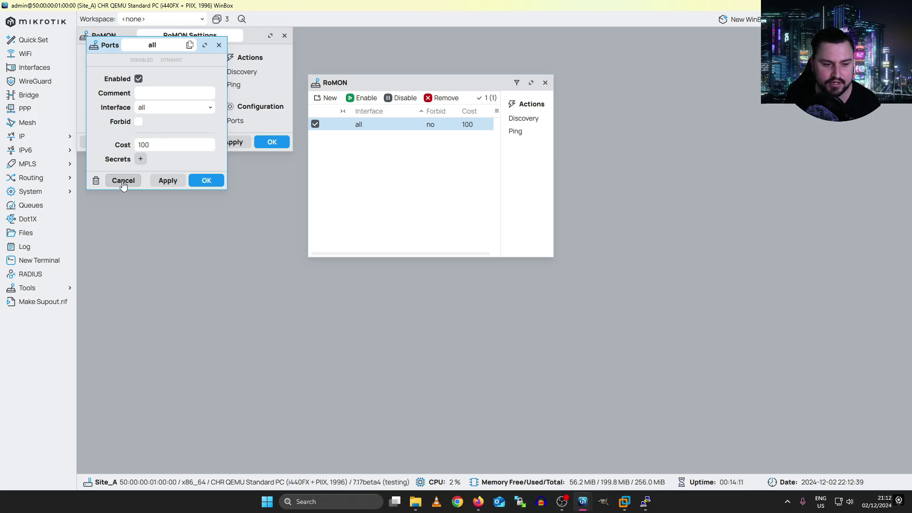
# Try a new forbidden RoMON port on ether12, then discard it and leave WinBox
pyautogui.click(327, 98)
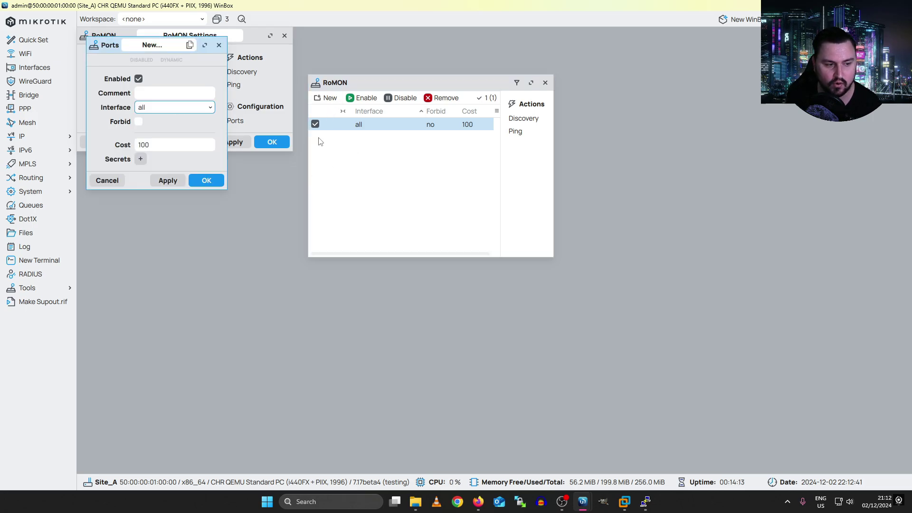
pyautogui.click(165, 108)
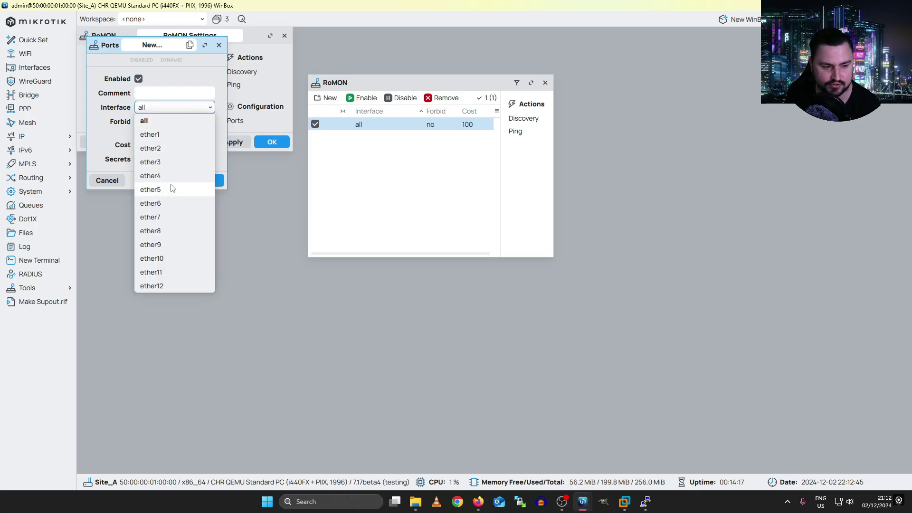
pyautogui.click(159, 287)
pyautogui.click(137, 123)
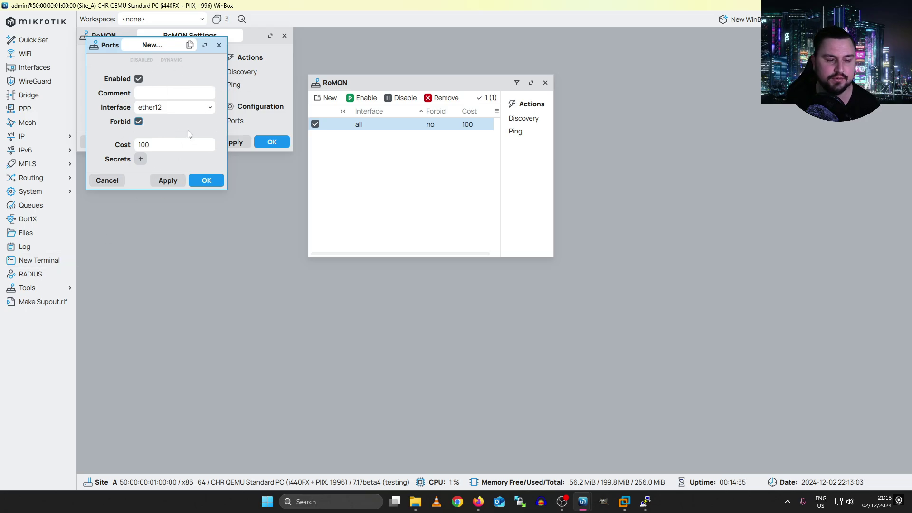
pyautogui.click(218, 45)
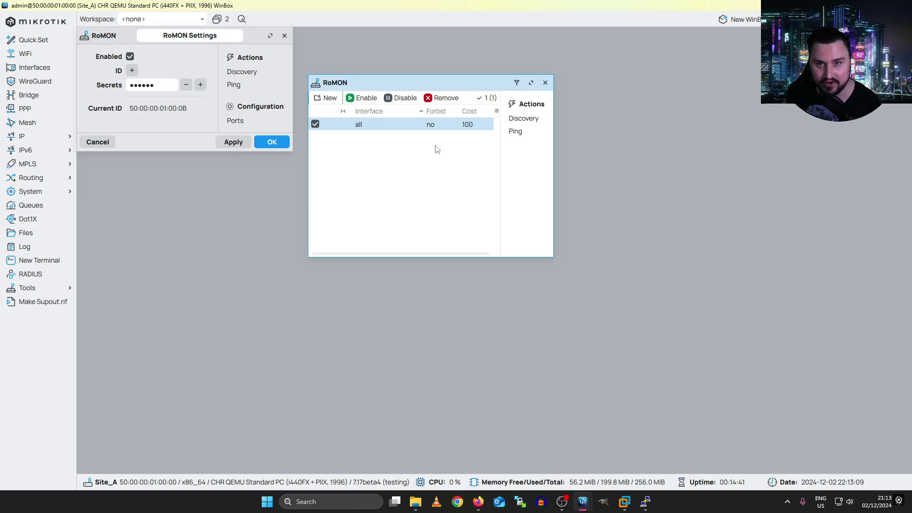
pyautogui.hotkey('alt', 'Tab')
# Close the Site_D console to reveal the Site_A to Site_E topology
pyautogui.click(684, 82)
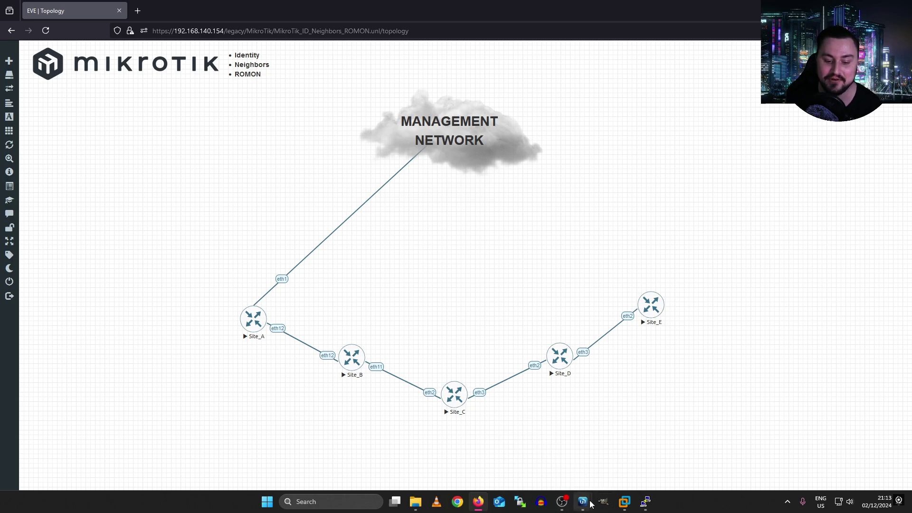
# Select Site_A in WinBox Neighbors and connect to RoMON through it
pyautogui.moveTo(590, 501)
pyautogui.click(593, 462)
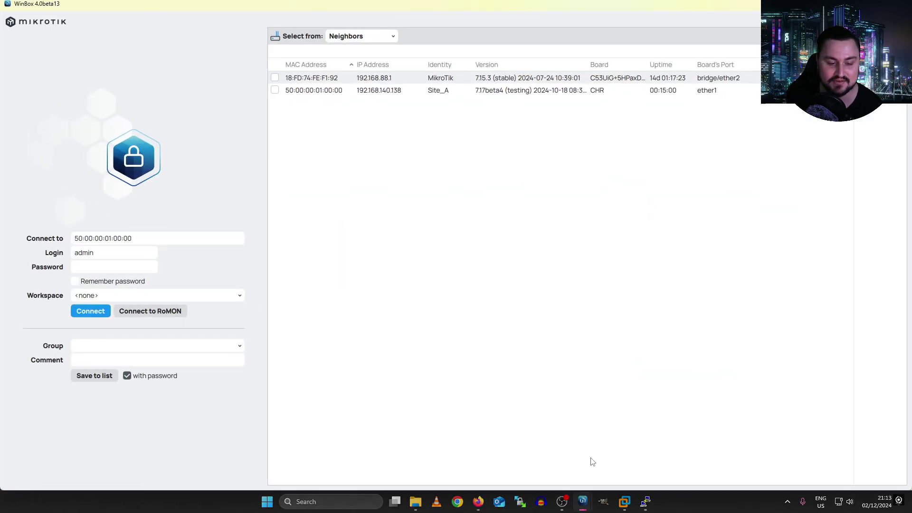
pyautogui.click(328, 92)
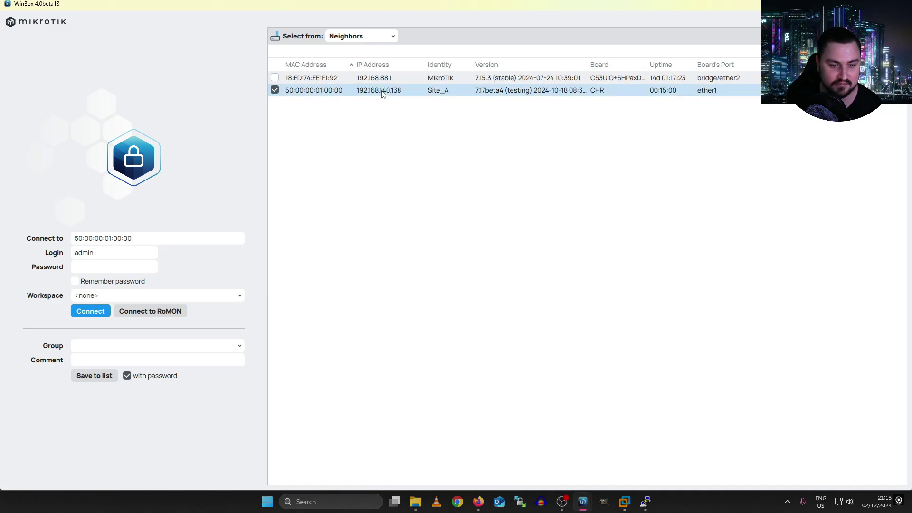
pyautogui.click(320, 98)
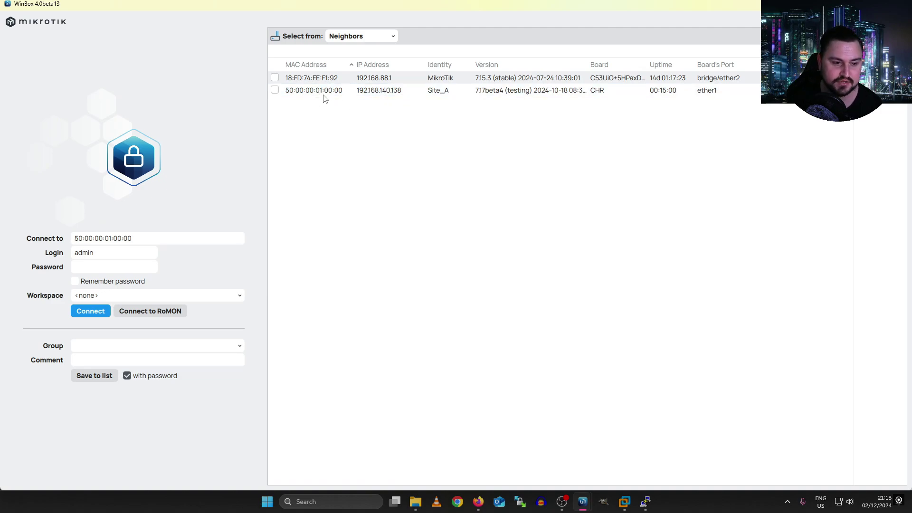
pyautogui.click(325, 95)
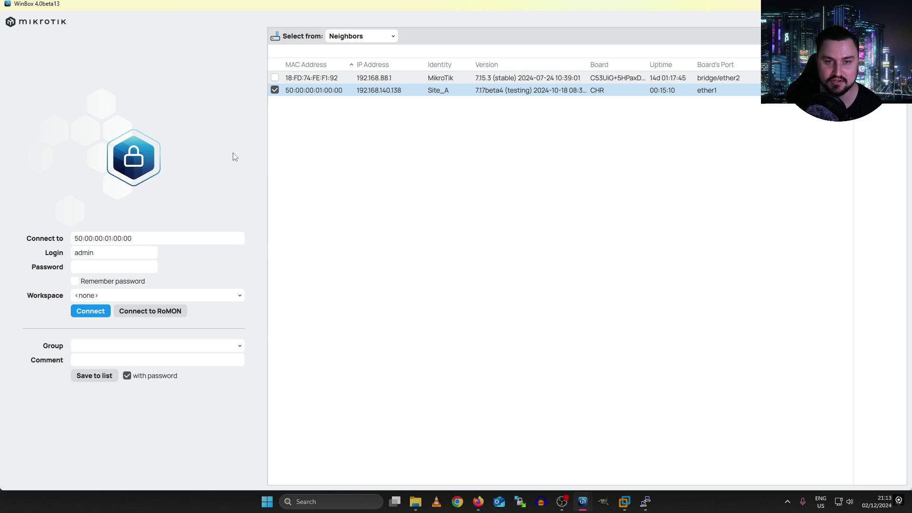
pyautogui.click(142, 311)
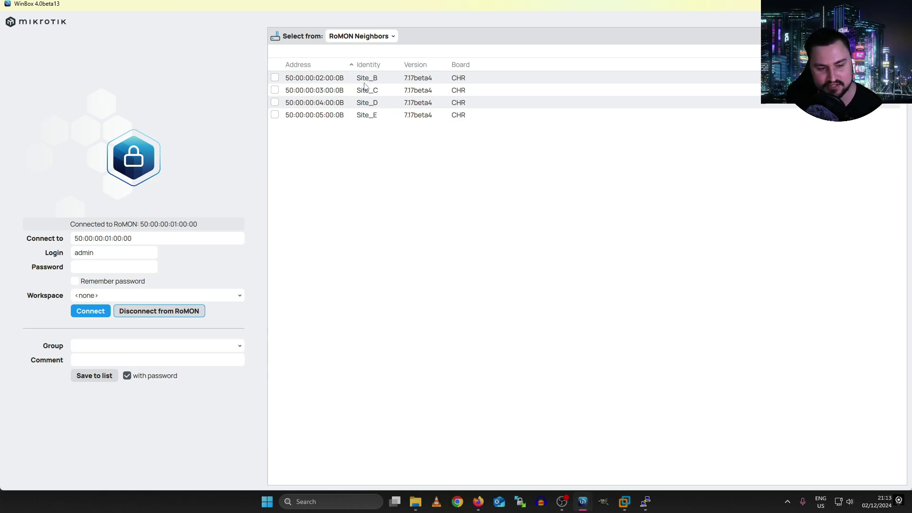
# Connect to Site_E via RoMON and open its Interfaces list
pyautogui.click(368, 118)
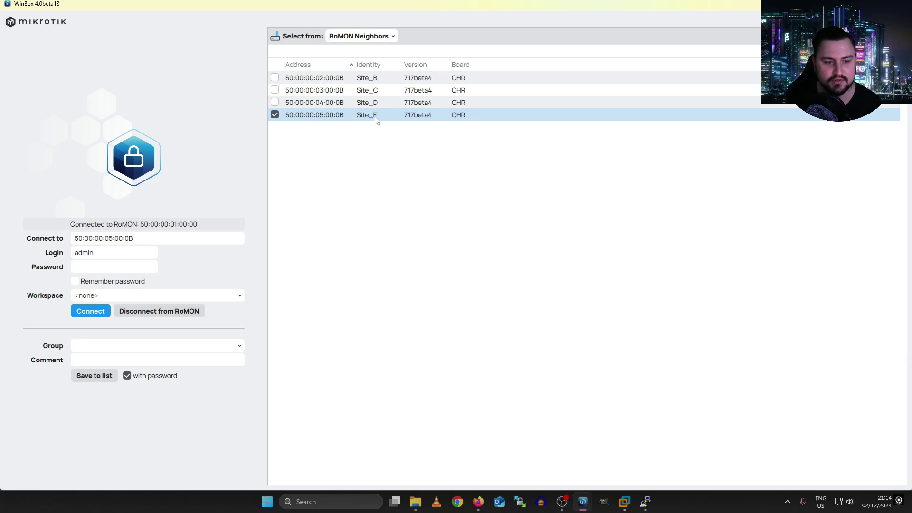
pyautogui.click(95, 311)
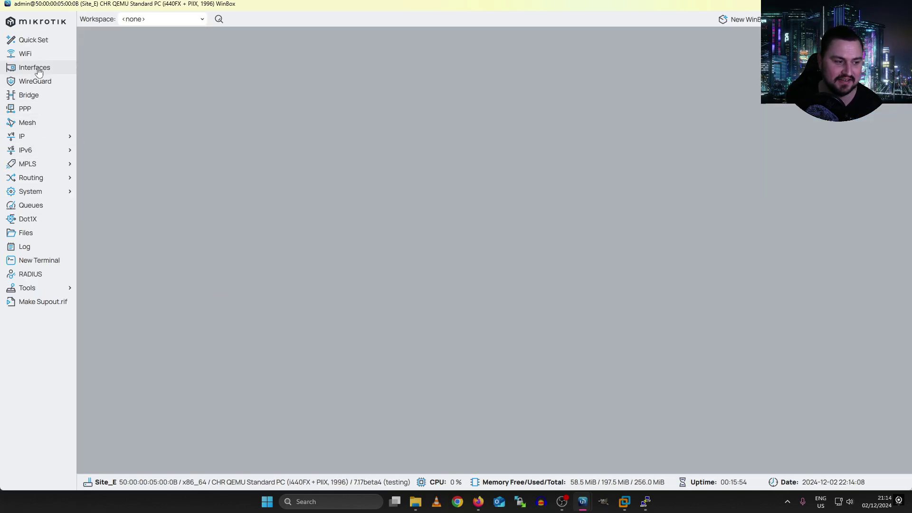
pyautogui.click(38, 67)
pyautogui.click(24, 137)
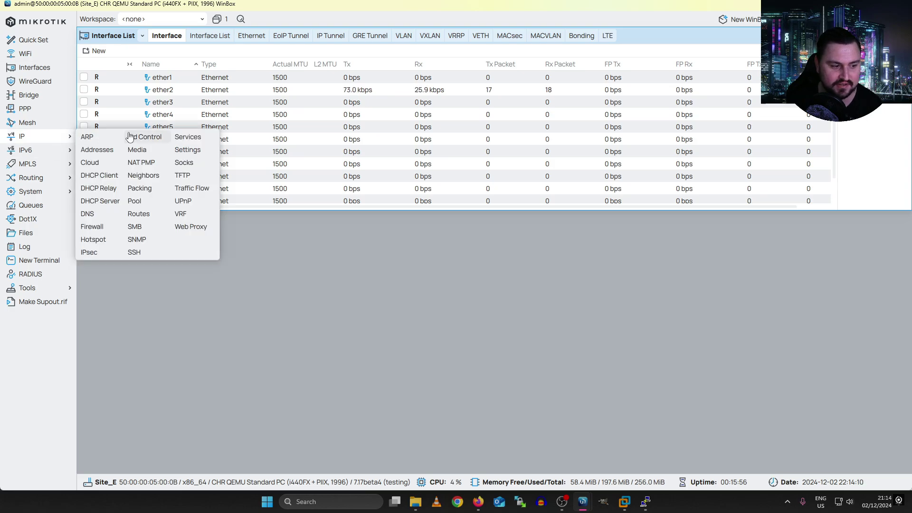
pyautogui.click(116, 150)
pyautogui.press('Escape')
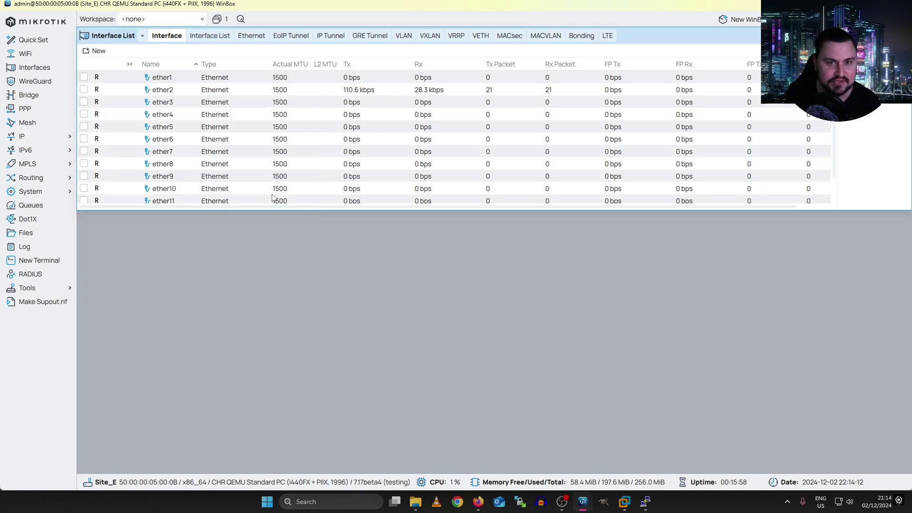